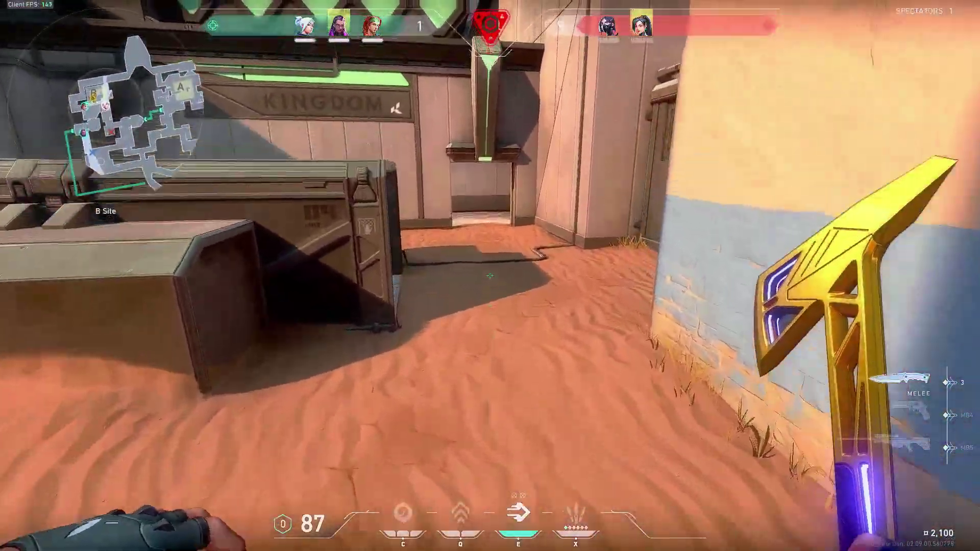
- Dash into B Hall, snipe the last two enemies with the Operator, then return to the knife
{"action": "key", "text": "e"}
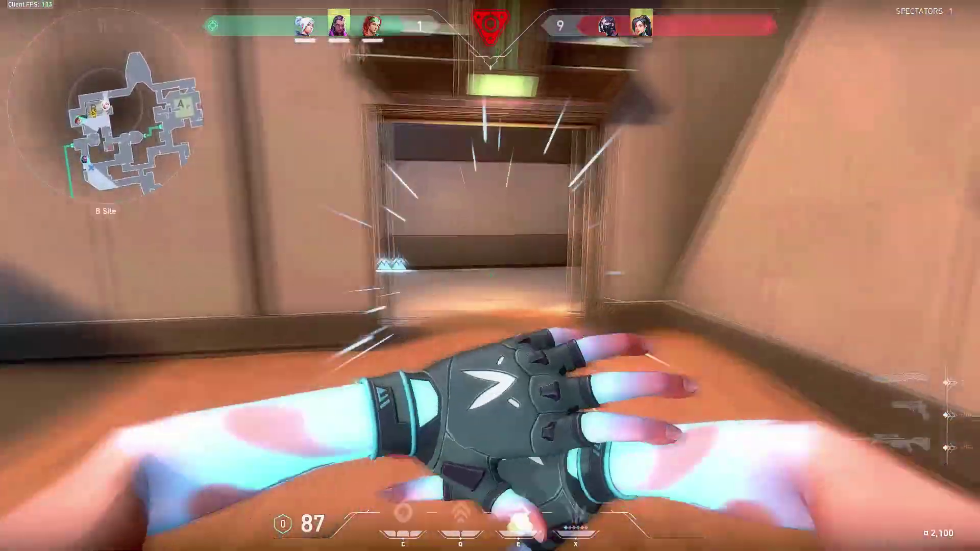
{"action": "key", "text": "1"}
{"action": "right_click", "coordinate": [490, 276]}
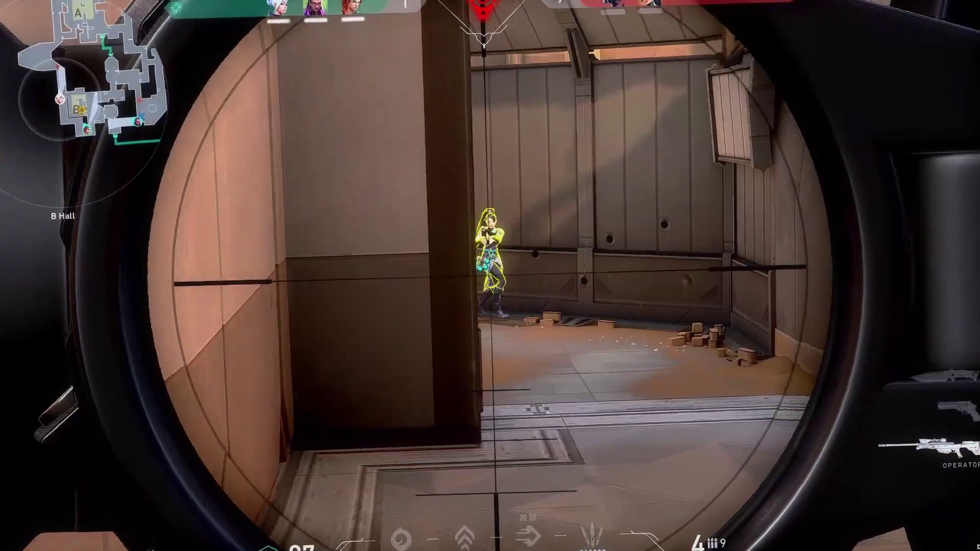
{"action": "left_click", "coordinate": [490, 276]}
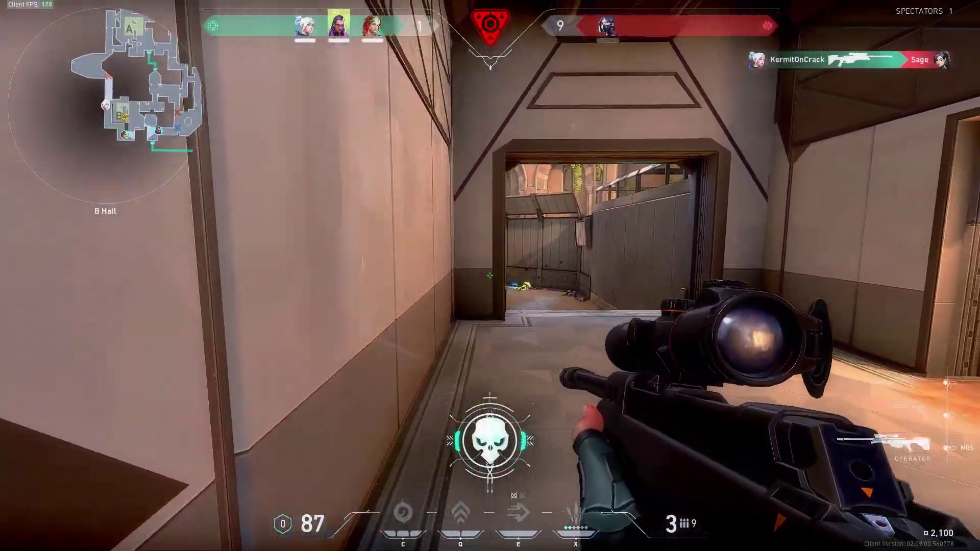
{"action": "right_click", "coordinate": [490, 276]}
{"action": "left_click", "coordinate": [490, 276]}
{"action": "key", "text": "3"}
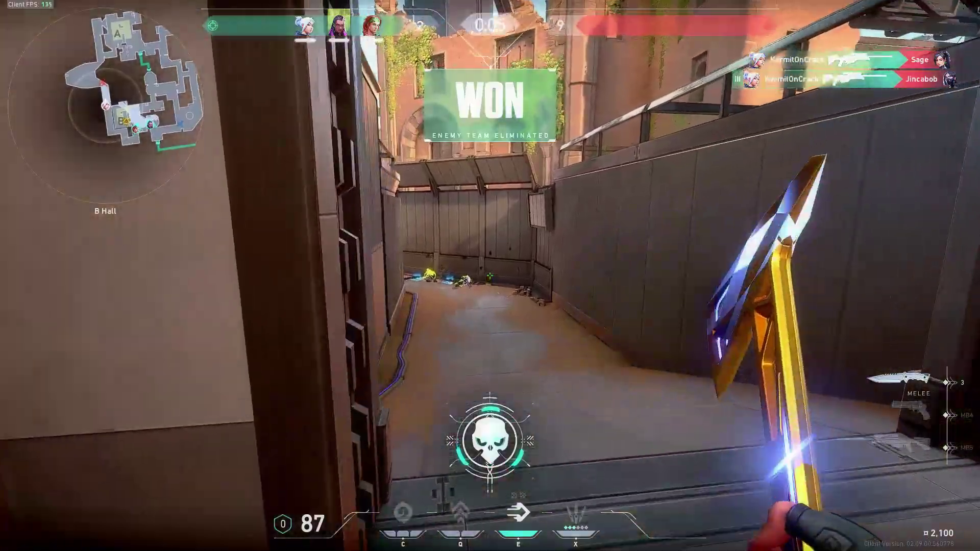
{"action": "key", "text": "w"}
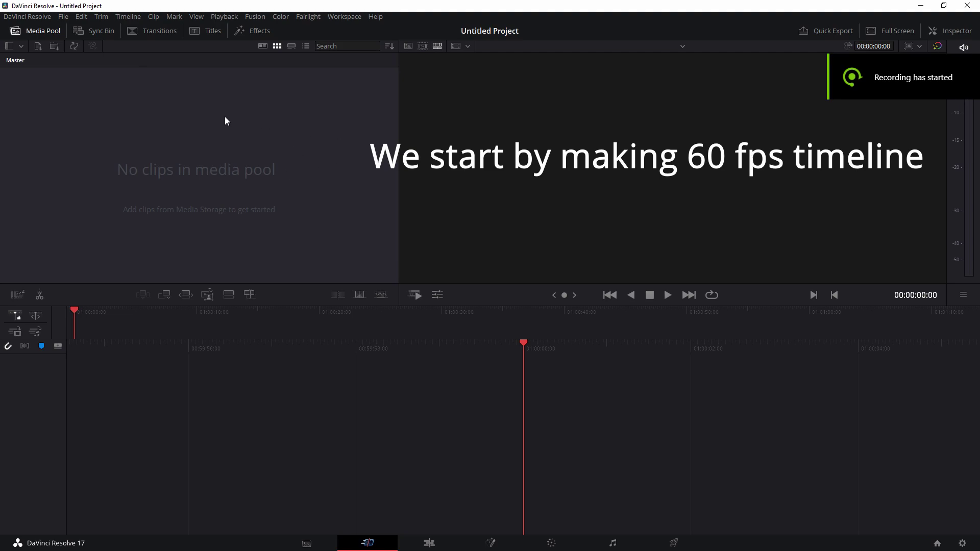
- Change the Master Settings timeline frame rate to 60 fps in Project Settings and save
{"action": "left_click", "coordinate": [66, 20]}
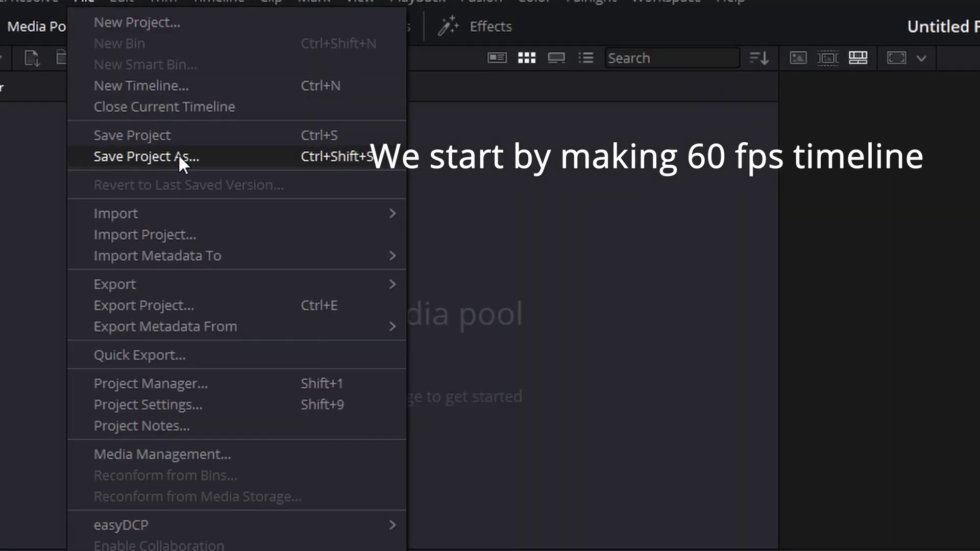
{"action": "mouse_move", "coordinate": [95, 176]}
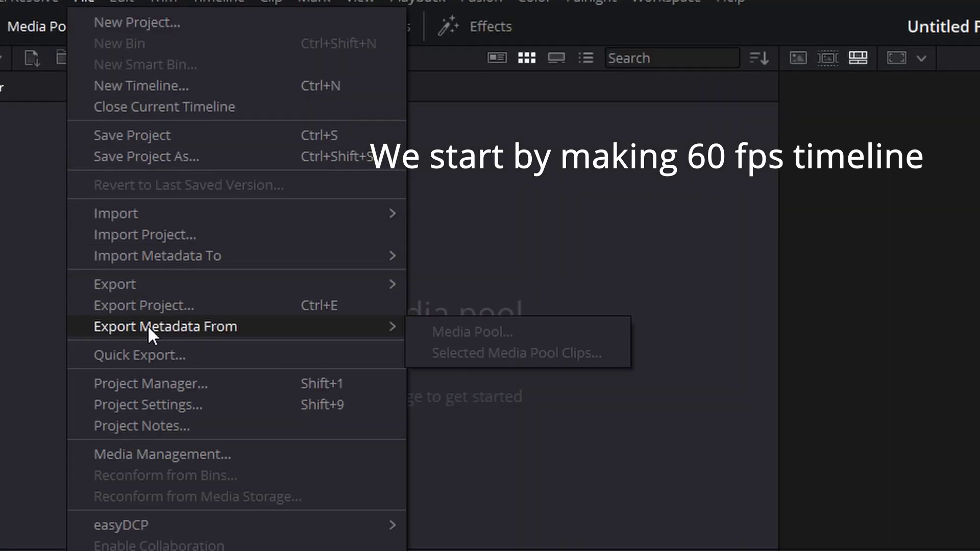
{"action": "left_click", "coordinate": [160, 404]}
{"action": "left_click", "coordinate": [479, 186]}
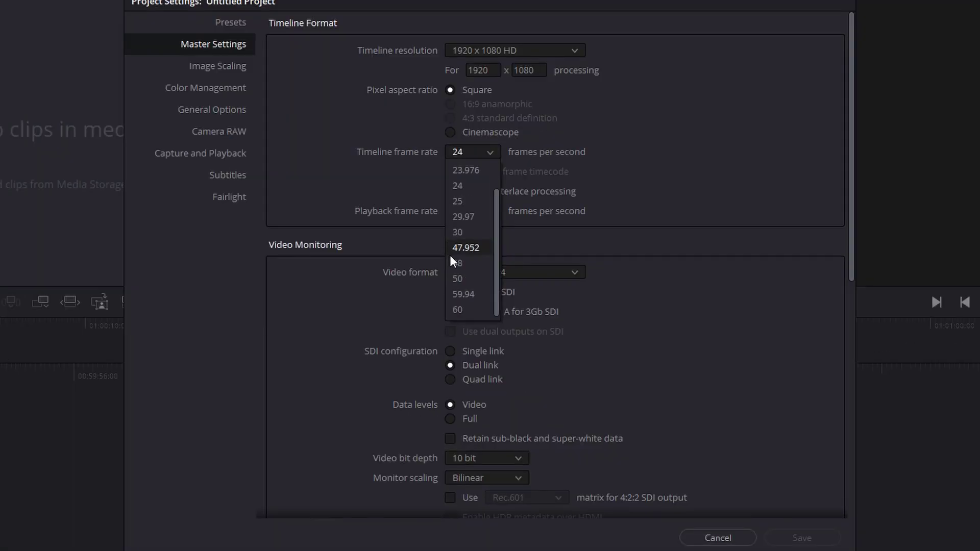
{"action": "left_click", "coordinate": [471, 297]}
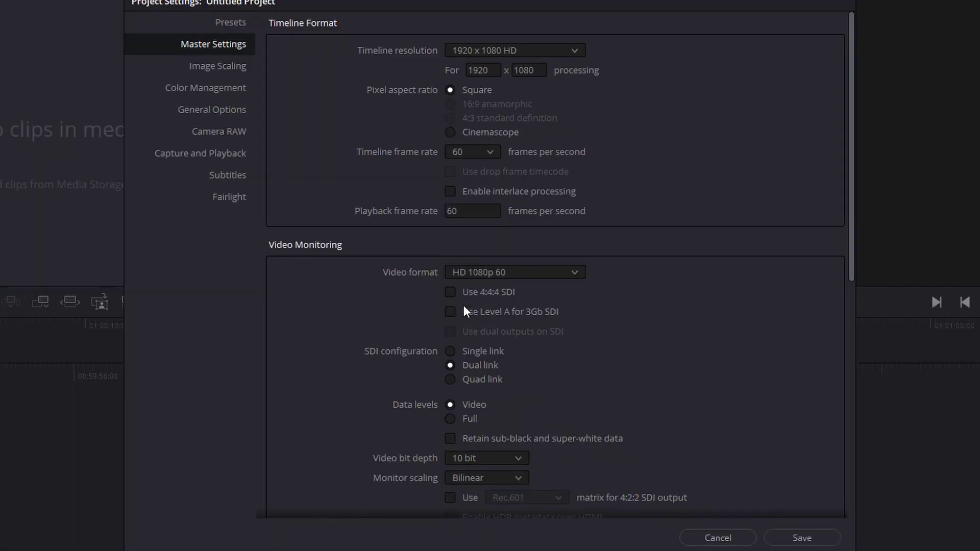
{"action": "left_click", "coordinate": [795, 539]}
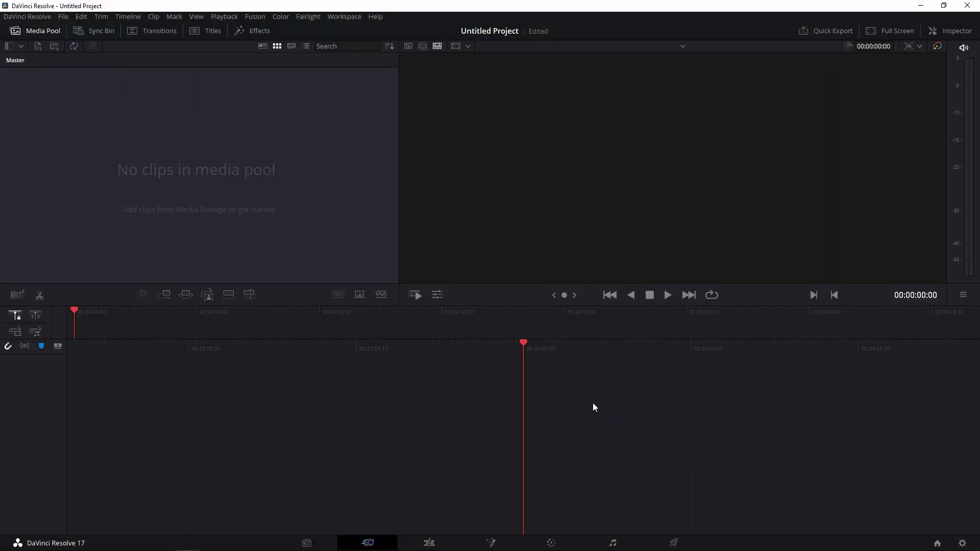
- Import both .mp4 files from the Recordings > Valorant folder into the Media Pool
{"action": "right_click", "coordinate": [207, 224]}
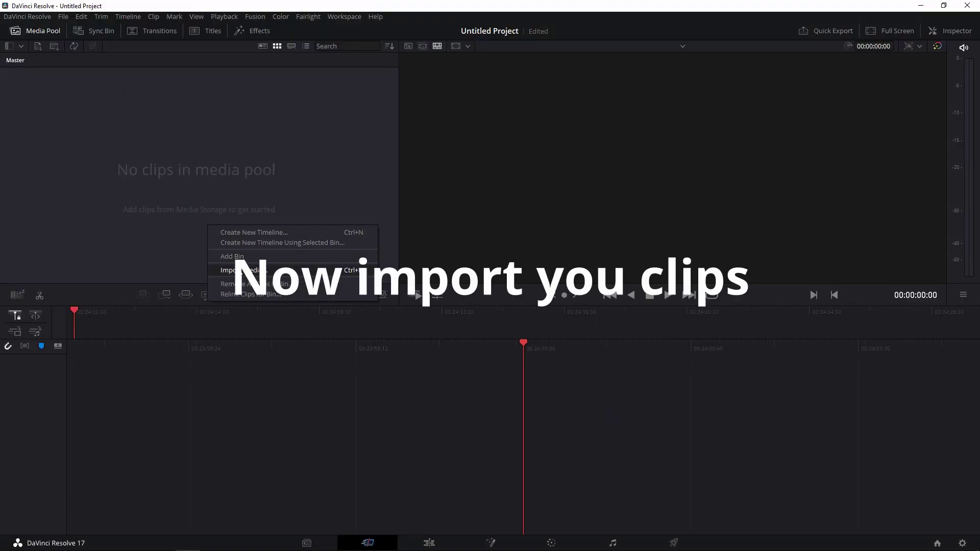
{"action": "left_click", "coordinate": [242, 249]}
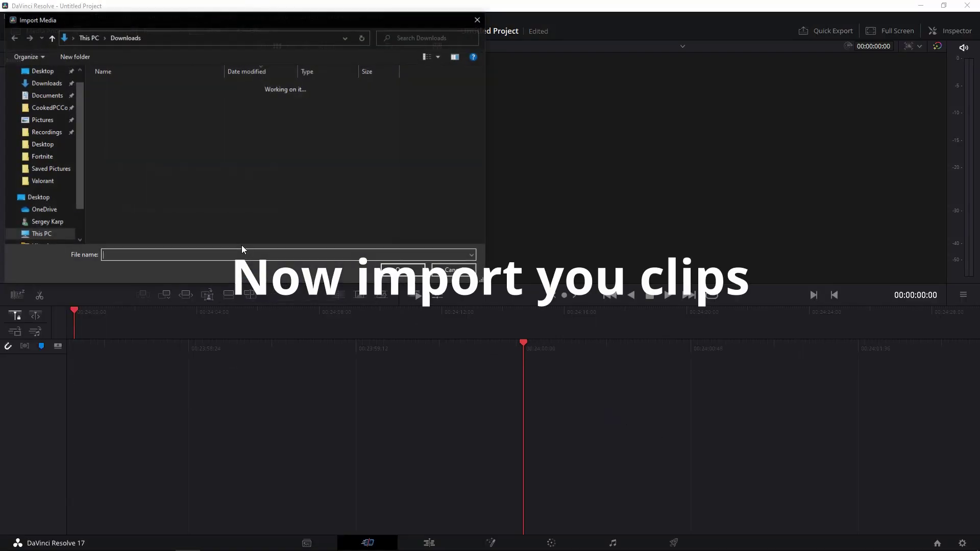
{"action": "left_click", "coordinate": [46, 184]}
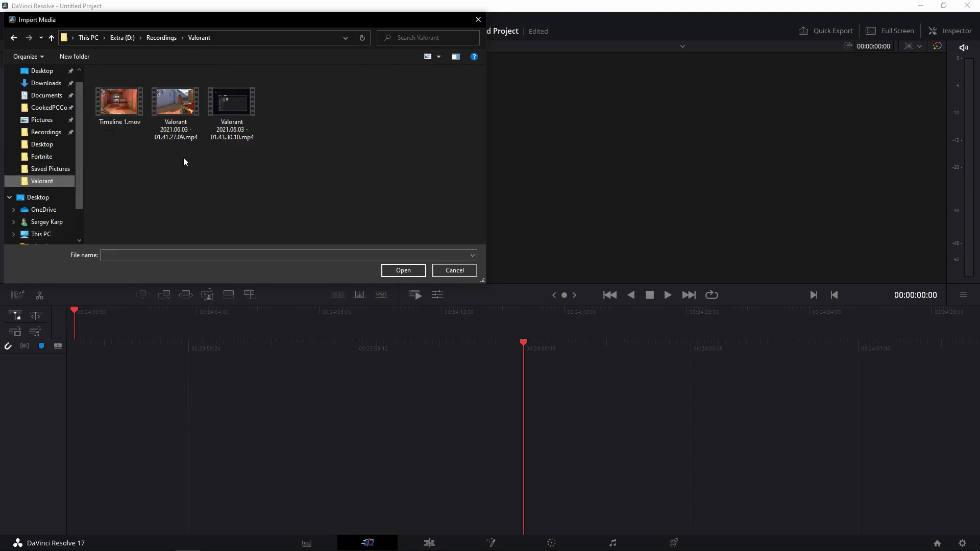
{"action": "left_click_drag", "start_coordinate": [183, 157], "coordinate": [228, 122]}
{"action": "left_click", "coordinate": [400, 270]}
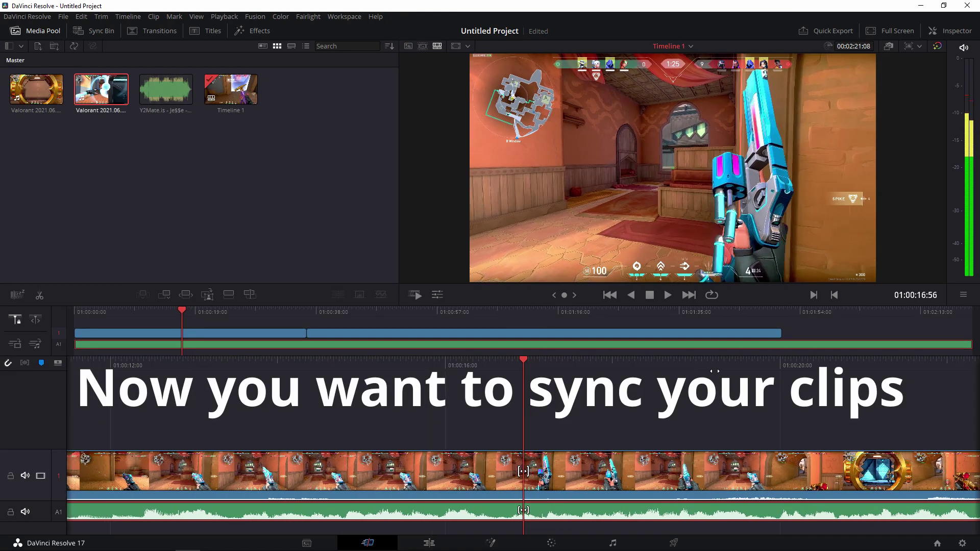
- Split the video at the playhead, delete the earlier part and close the gap at the start
{"action": "right_click", "coordinate": [523, 473]}
{"action": "left_click", "coordinate": [556, 379]}
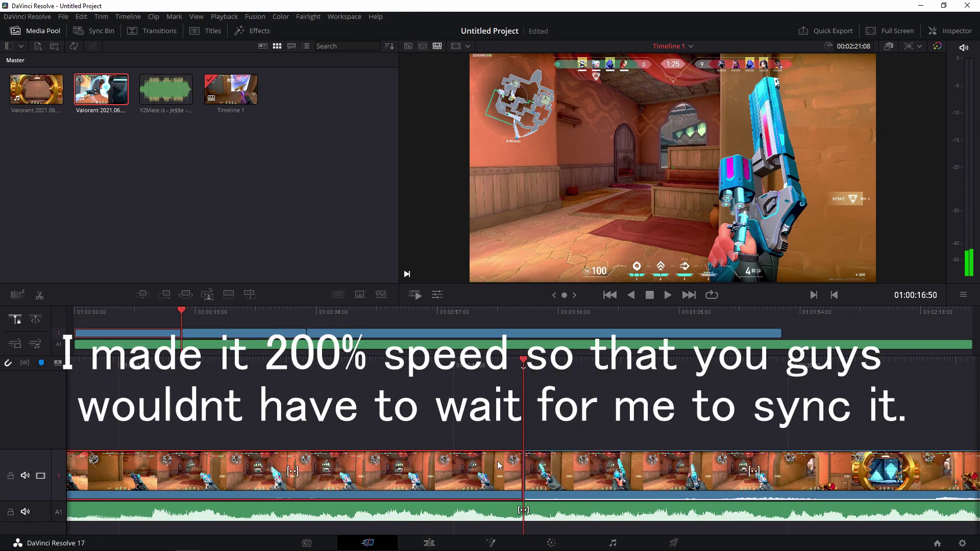
{"action": "key", "text": "Delete"}
{"action": "left_click", "coordinate": [462, 469]}
{"action": "key", "text": "Delete"}
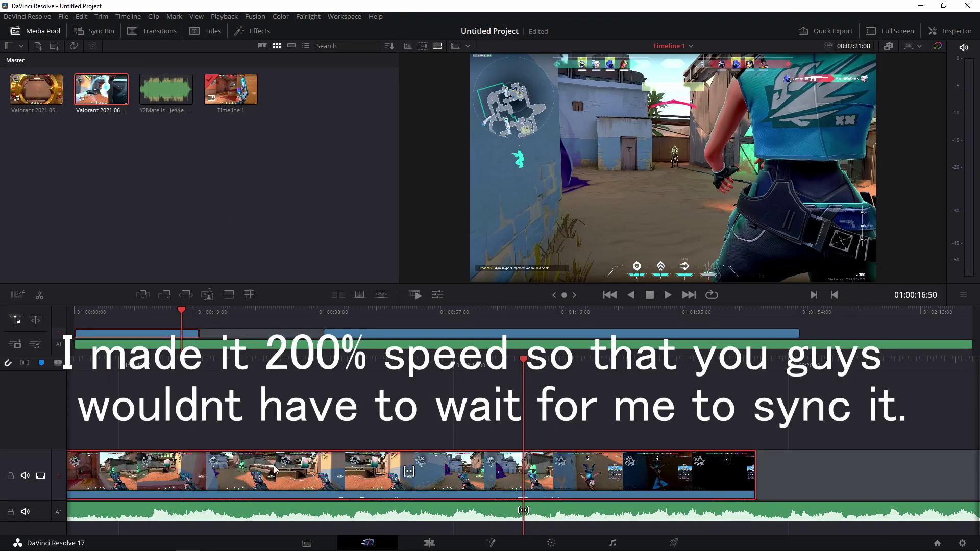
{"action": "left_click_drag", "start_coordinate": [275, 469], "coordinate": [657, 315]}
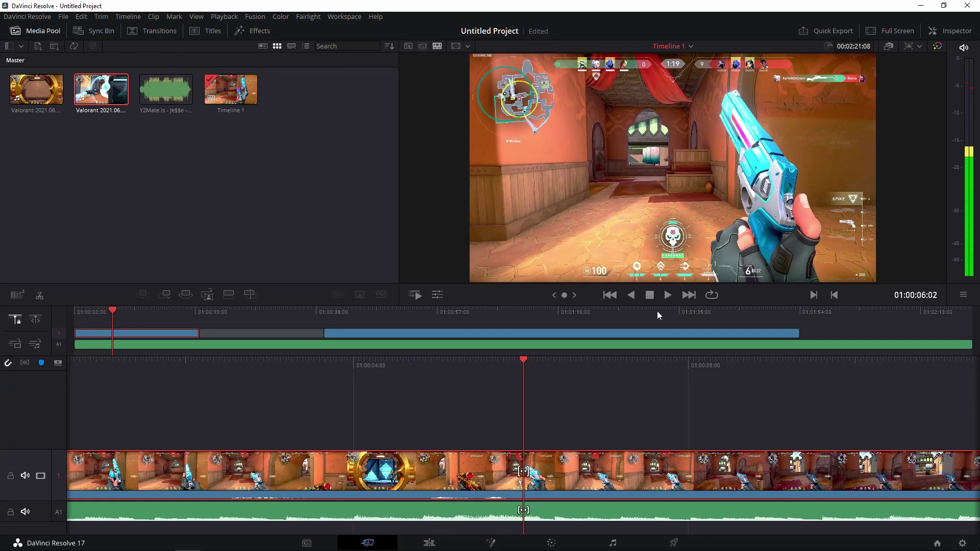
{"action": "key", "text": "space"}
{"action": "key", "text": "space"}
- Split the music at the playhead, delete its first part and move it to the timeline start
{"action": "right_click", "coordinate": [522, 472]}
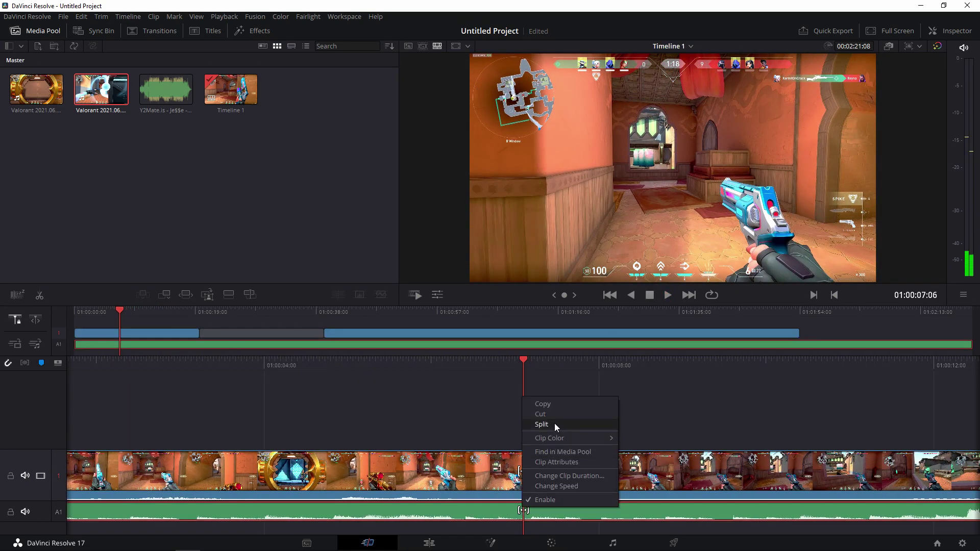
{"action": "left_click", "coordinate": [554, 423]}
{"action": "left_click", "coordinate": [488, 510]}
{"action": "key", "text": "Delete"}
{"action": "left_click_drag", "start_coordinate": [497, 507], "coordinate": [531, 514]}
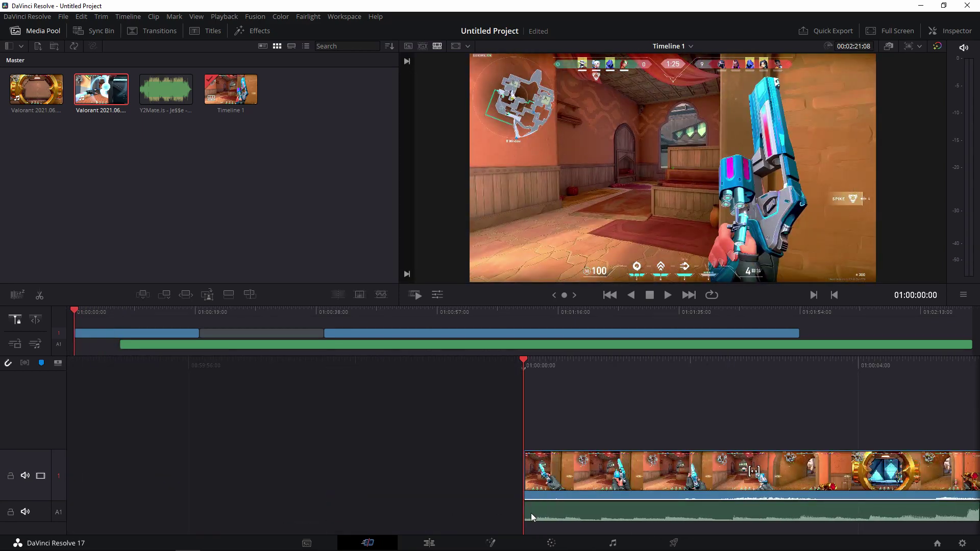
{"action": "left_click", "coordinate": [666, 296]}
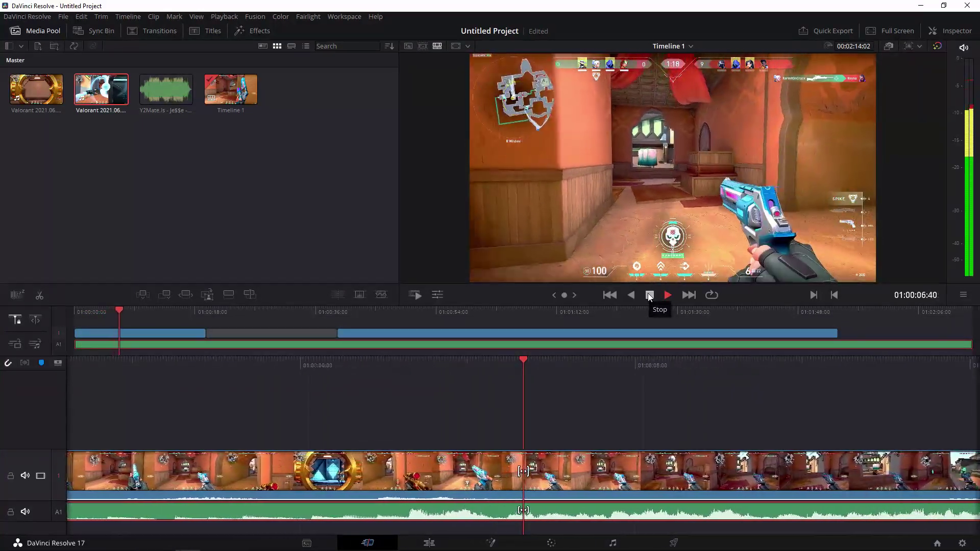
- Split the footage at the next cut point, delete the part after it and close the gap
{"action": "left_click", "coordinate": [649, 295]}
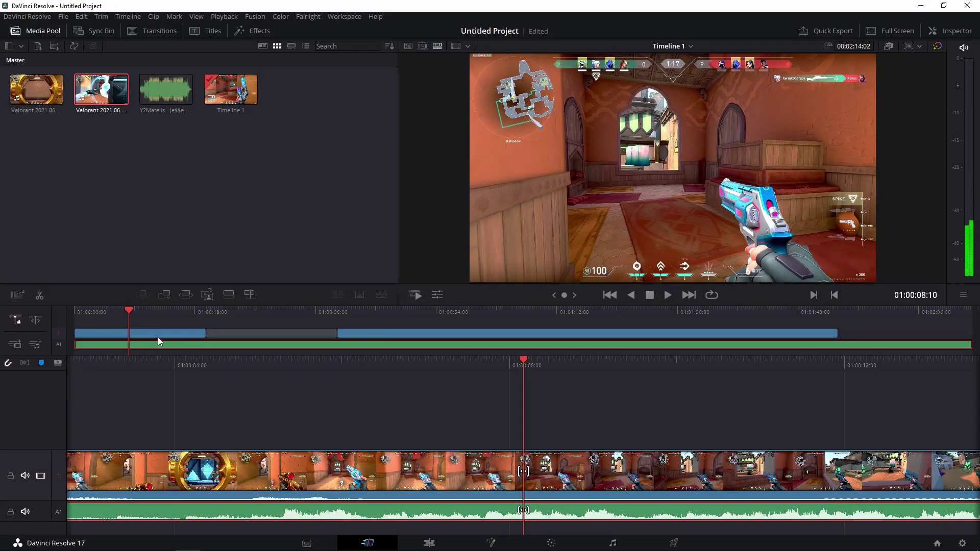
{"action": "left_click", "coordinate": [126, 332]}
{"action": "right_click", "coordinate": [526, 470]}
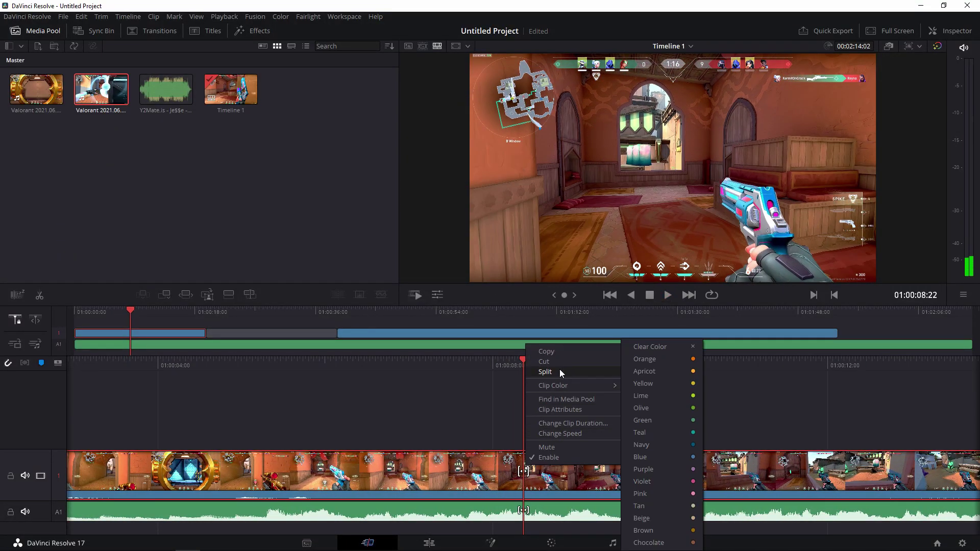
{"action": "left_click", "coordinate": [545, 371]}
{"action": "key", "text": "Delete"}
{"action": "key", "text": "space"}
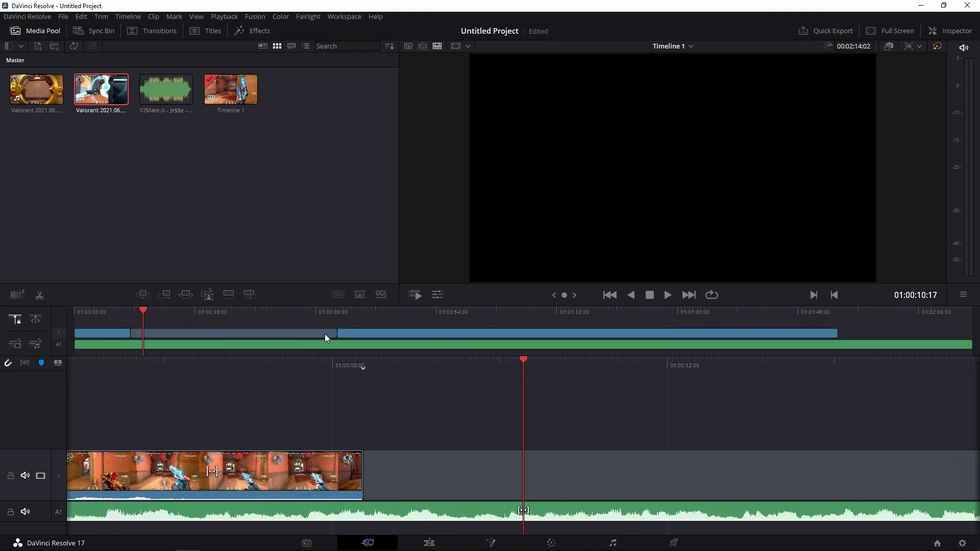
{"action": "left_click", "coordinate": [324, 334]}
{"action": "key", "text": "Delete"}
{"action": "left_click", "coordinate": [190, 311]}
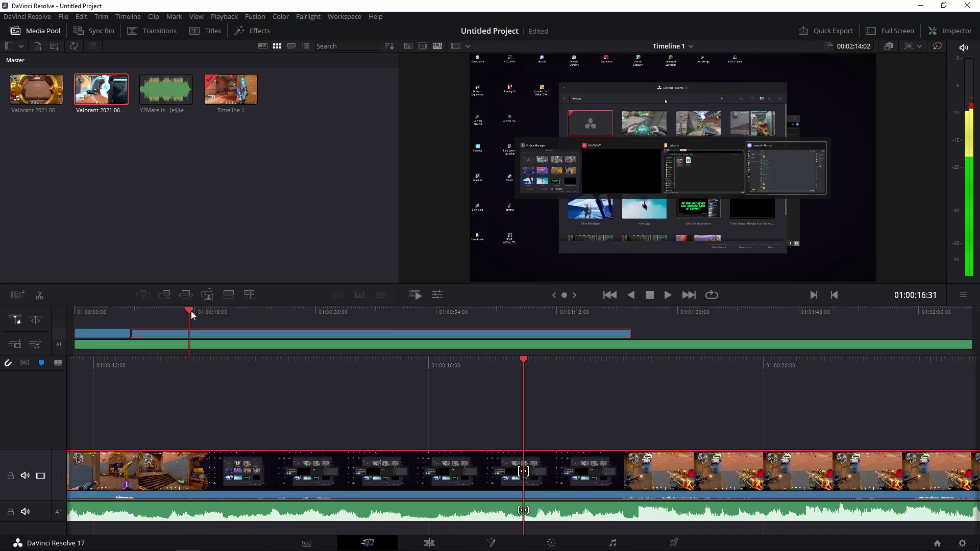
- Scrub ahead to the next kill and cut away the footage before it
{"action": "left_click_drag", "start_coordinate": [192, 314], "coordinate": [512, 321]}
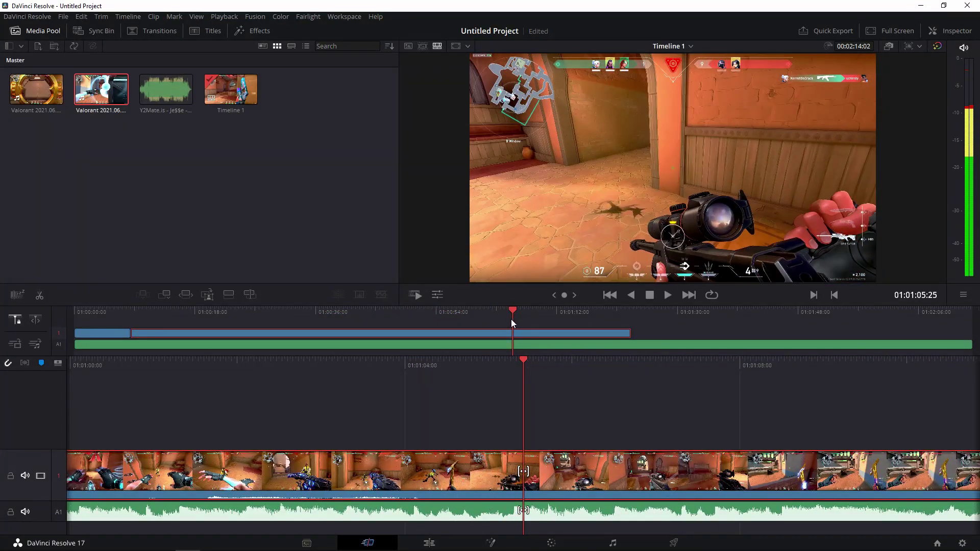
{"action": "right_click", "coordinate": [520, 475]}
{"action": "left_click", "coordinate": [562, 387]}
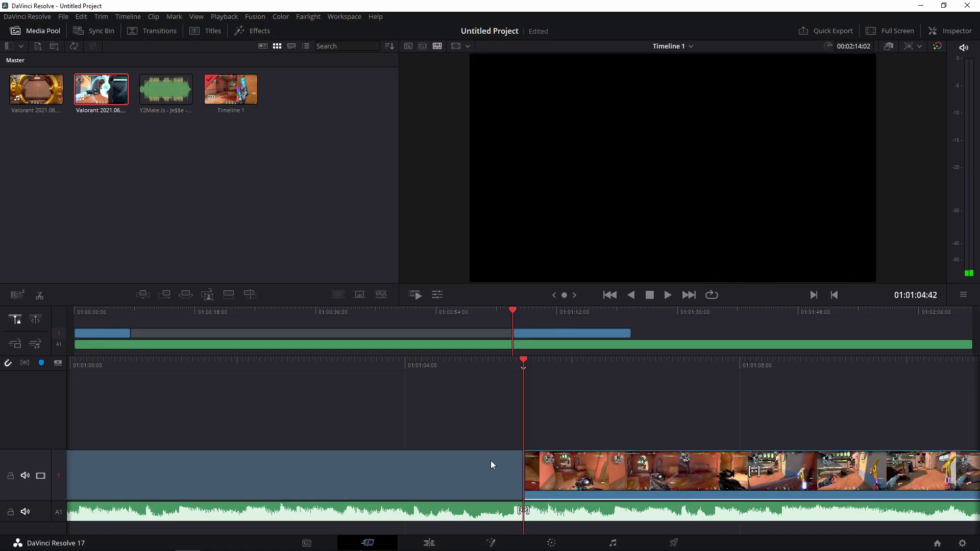
{"action": "key", "text": "Delete"}
{"action": "left_click", "coordinate": [103, 313]}
{"action": "left_click", "coordinate": [664, 297]}
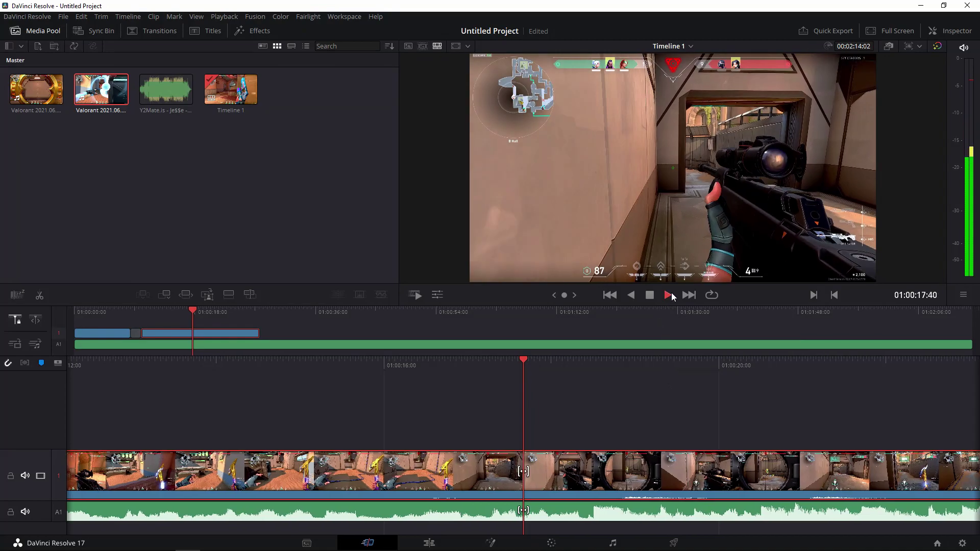
- Drag the second clip's head left to close the gap between the clips, then replay
{"action": "left_click", "coordinate": [669, 295]}
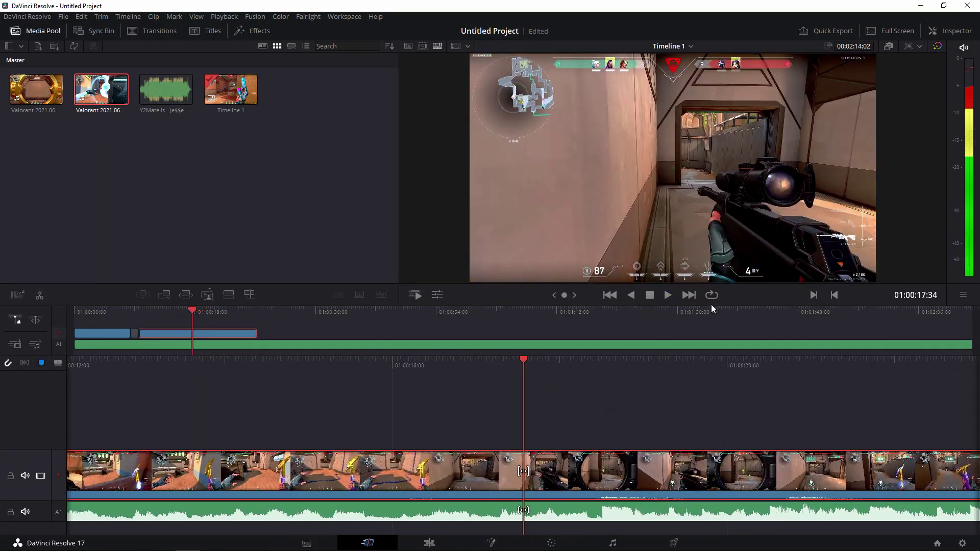
{"action": "key", "text": "space"}
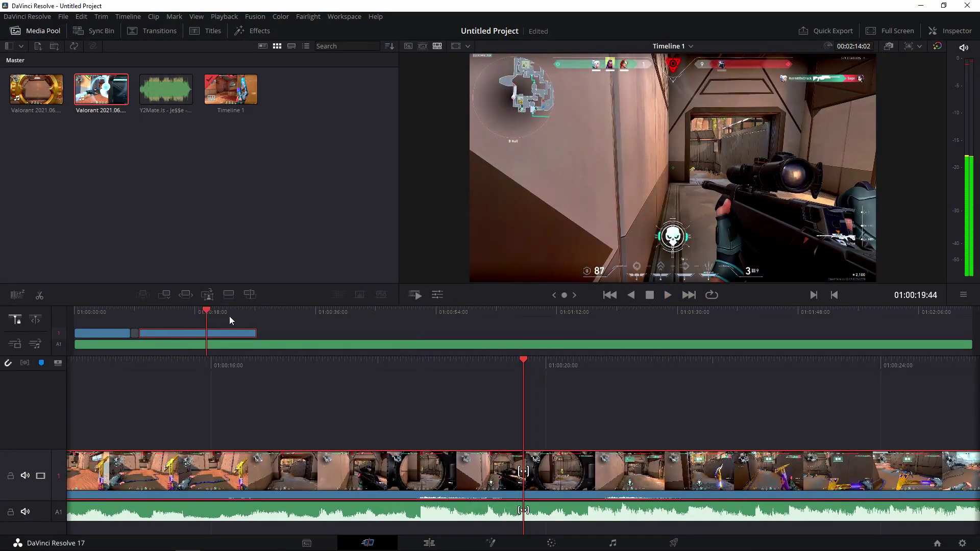
{"action": "left_click_drag", "start_coordinate": [142, 336], "coordinate": [130, 336]}
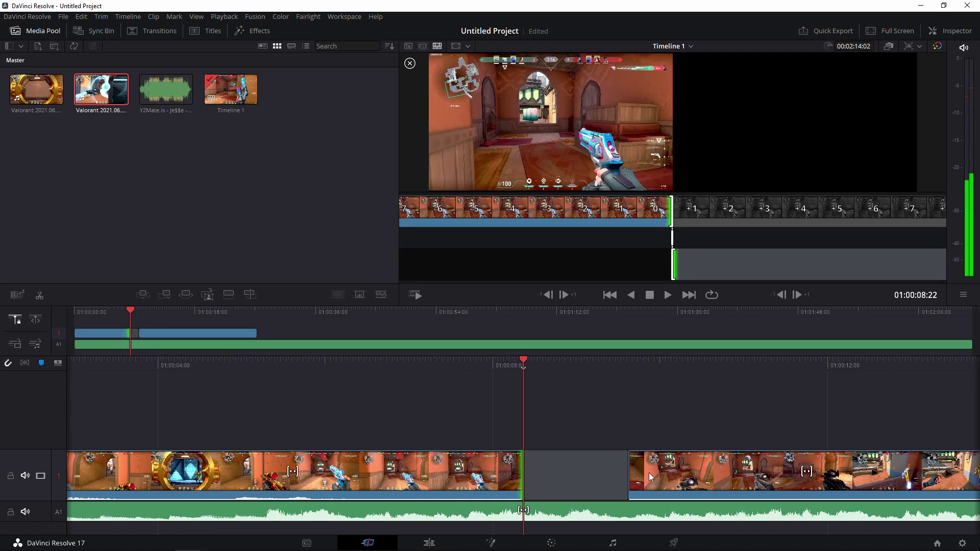
{"action": "left_click_drag", "start_coordinate": [633, 480], "coordinate": [525, 480]}
{"action": "left_click_drag", "start_coordinate": [130, 323], "coordinate": [70, 321]}
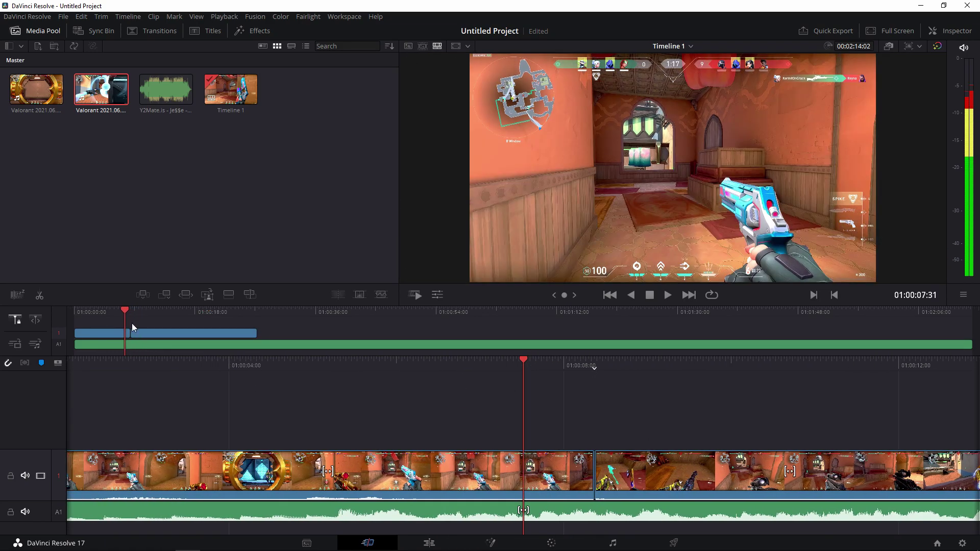
{"action": "left_click", "coordinate": [667, 296]}
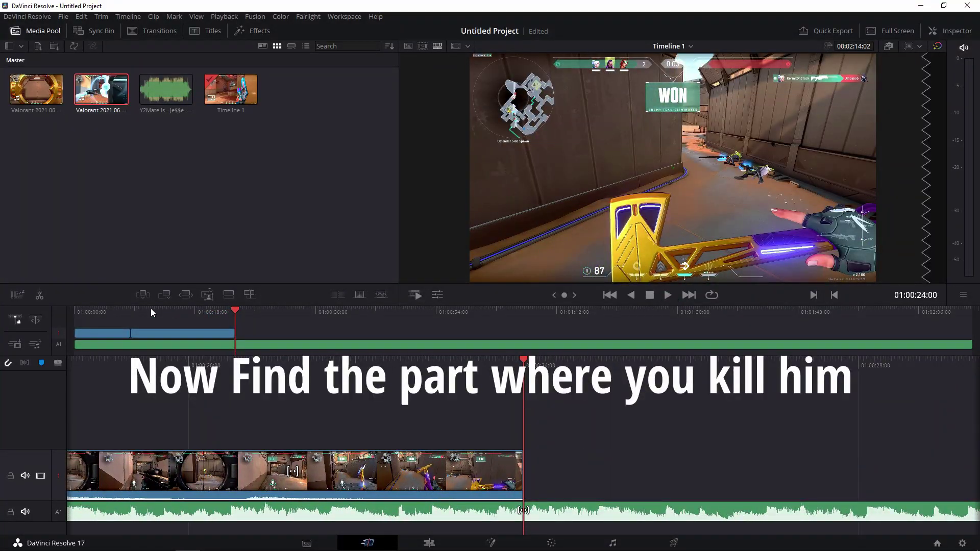
- Scrub the Cut page timeline back to the exact frame of the first kill
{"action": "left_click_drag", "start_coordinate": [151, 312], "coordinate": [113, 311]}
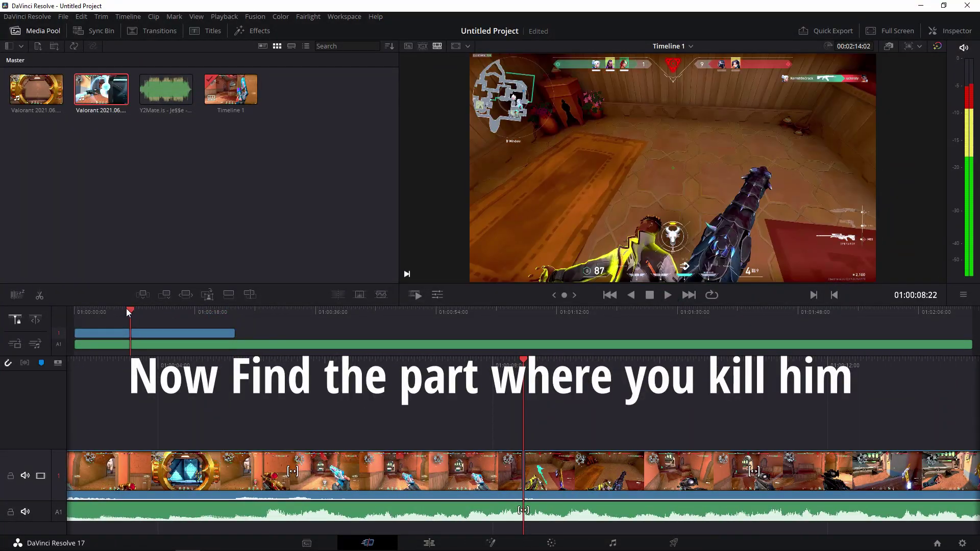
{"action": "mouse_move", "coordinate": [582, 368]}
{"action": "left_mouse_down"}
{"action": "mouse_move", "coordinate": [704, 375]}
{"action": "mouse_move", "coordinate": [657, 370]}
{"action": "left_mouse_up"}
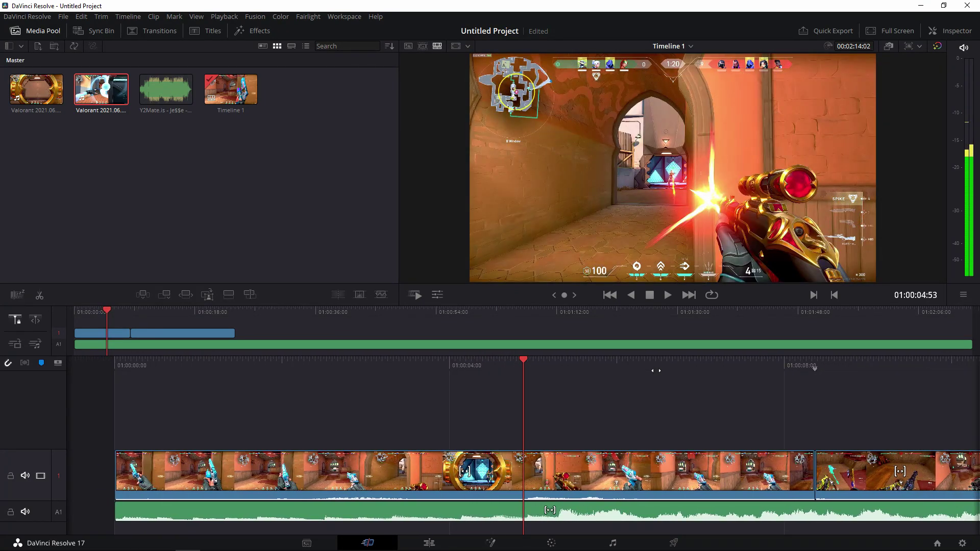
{"action": "left_click_drag", "start_coordinate": [657, 371], "coordinate": [656, 371]}
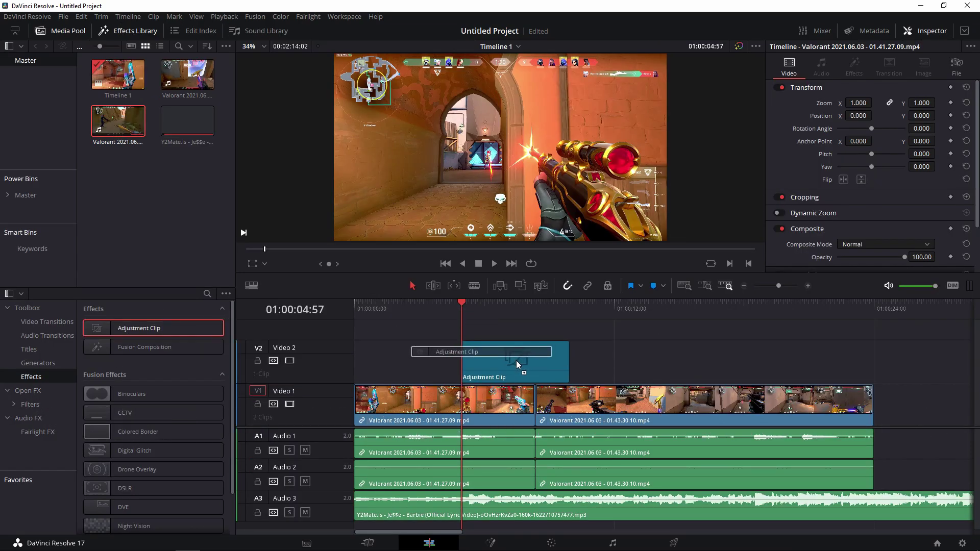
- Drop an Adjustment Clip onto Video 2 at the first kill's playhead
{"action": "left_click_drag", "start_coordinate": [524, 359], "coordinate": [479, 368]}
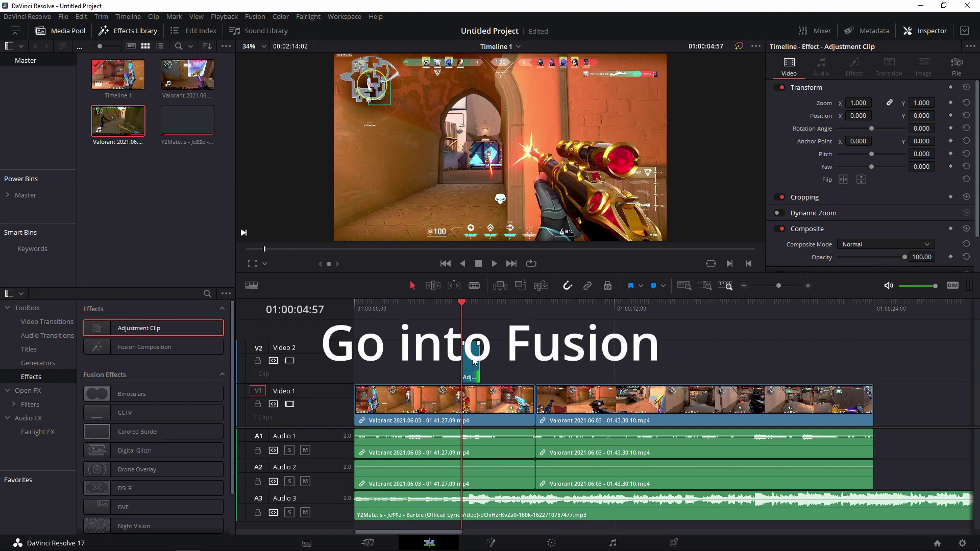
- Open the adjustment clip in Fusion and add a Color Corrector node via the 'cc' tool search
{"action": "left_click", "coordinate": [489, 543]}
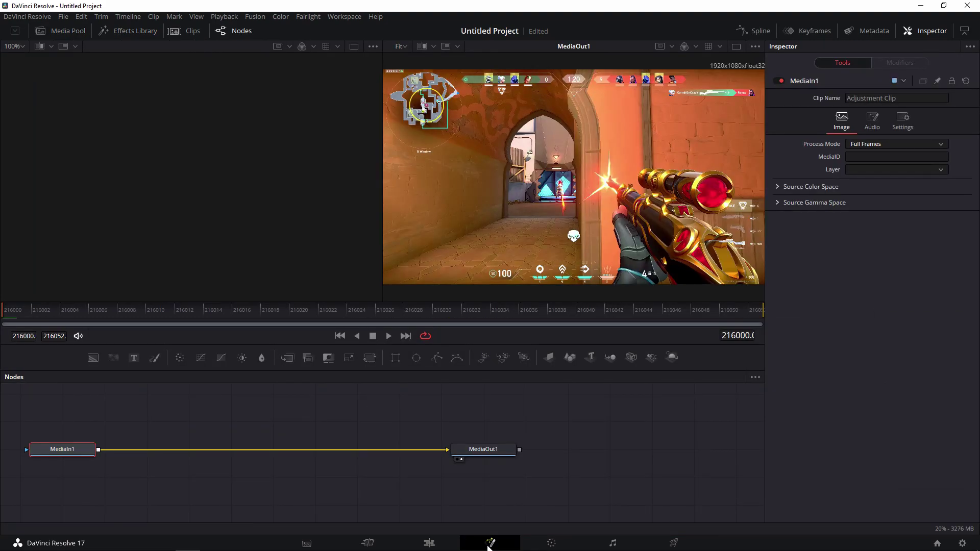
{"action": "key", "text": "ctrl+space"}
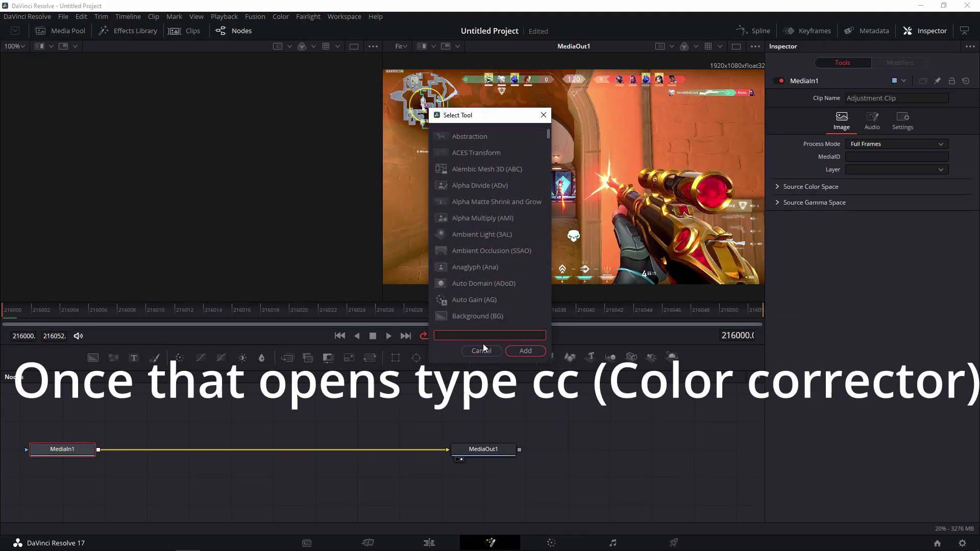
{"action": "type", "text": "cc"}
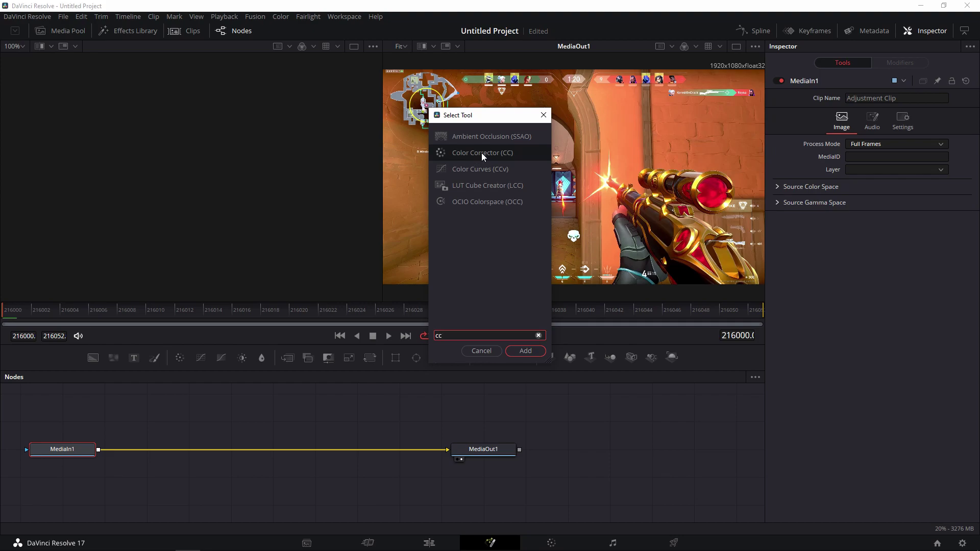
{"action": "left_click", "coordinate": [482, 153]}
{"action": "double_click", "coordinate": [484, 135]}
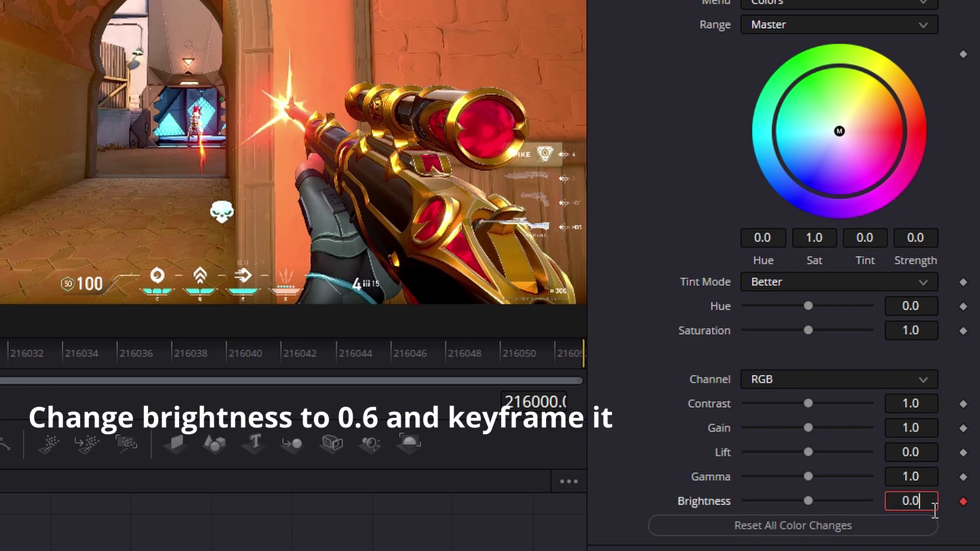
- Keyframe Brightness at 0.6 on the clip start and back to 0 at the clip end
{"action": "type", "text": "6"}
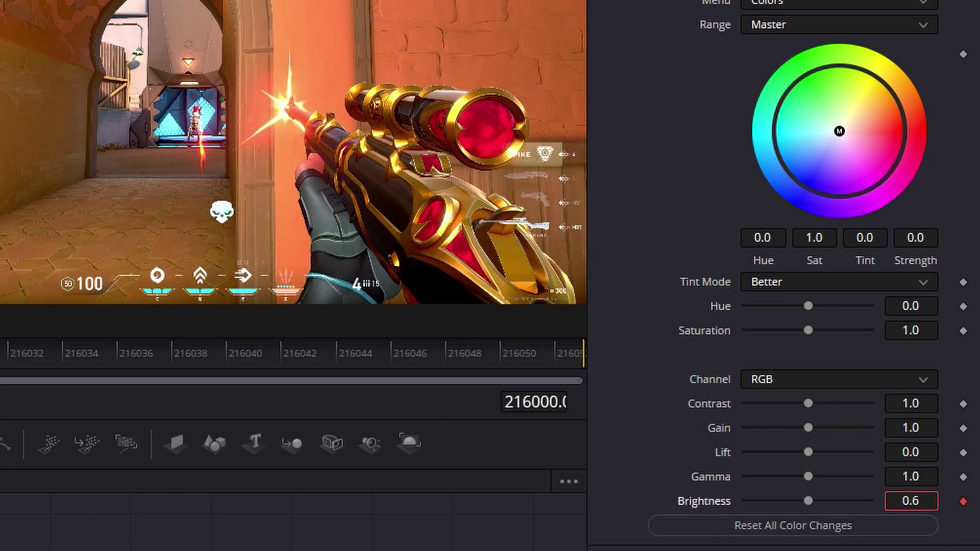
{"action": "key", "text": "Return"}
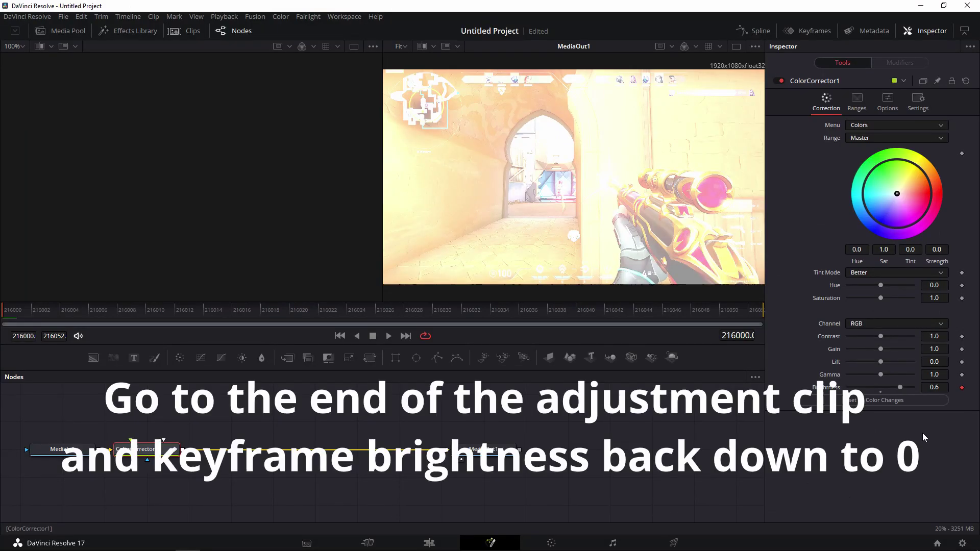
{"action": "key", "text": "Right"}
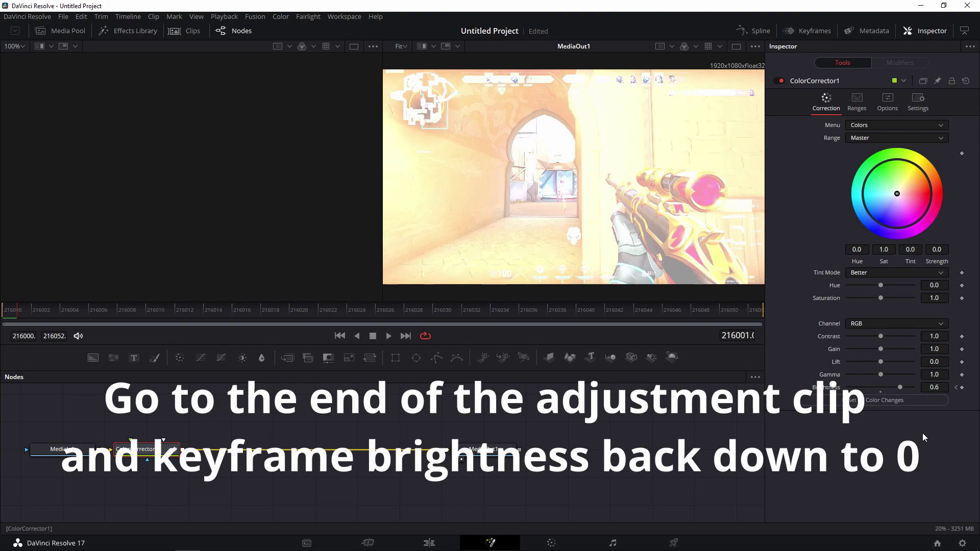
{"action": "key", "text": "Right"}
{"action": "key", "text": "Right"}
{"action": "key", "text": "Right"}
{"action": "key", "text": "Right"}
{"action": "key", "text": "Right"}
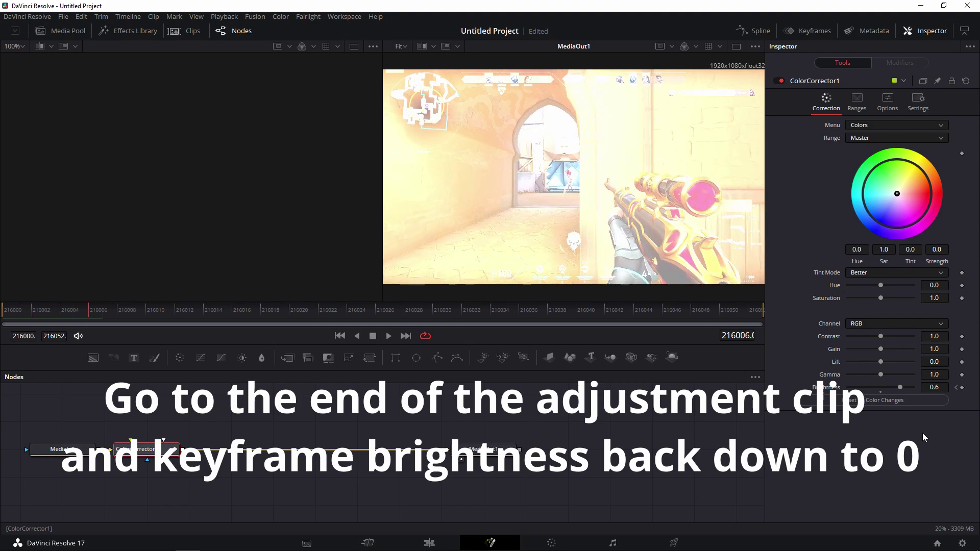
{"action": "key", "text": "Right"}
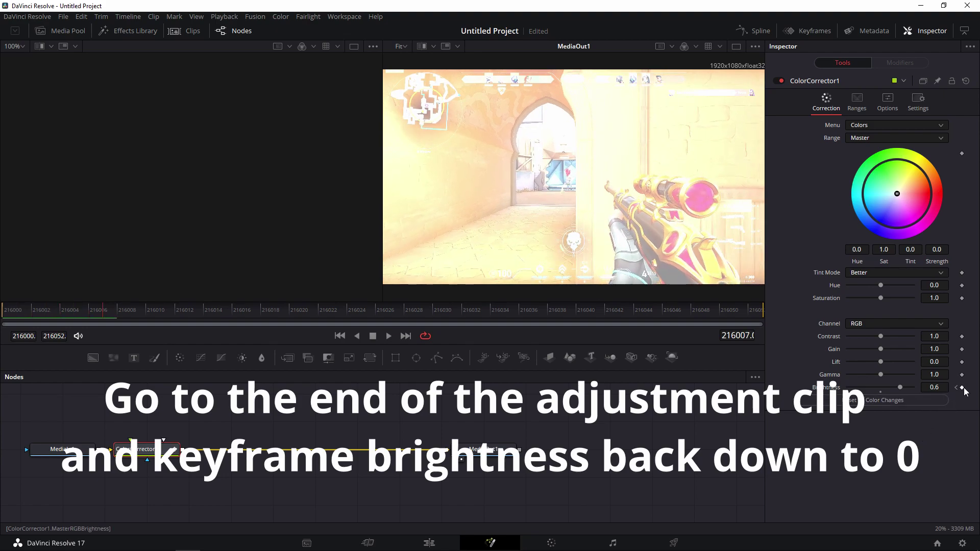
{"action": "key", "text": "End"}
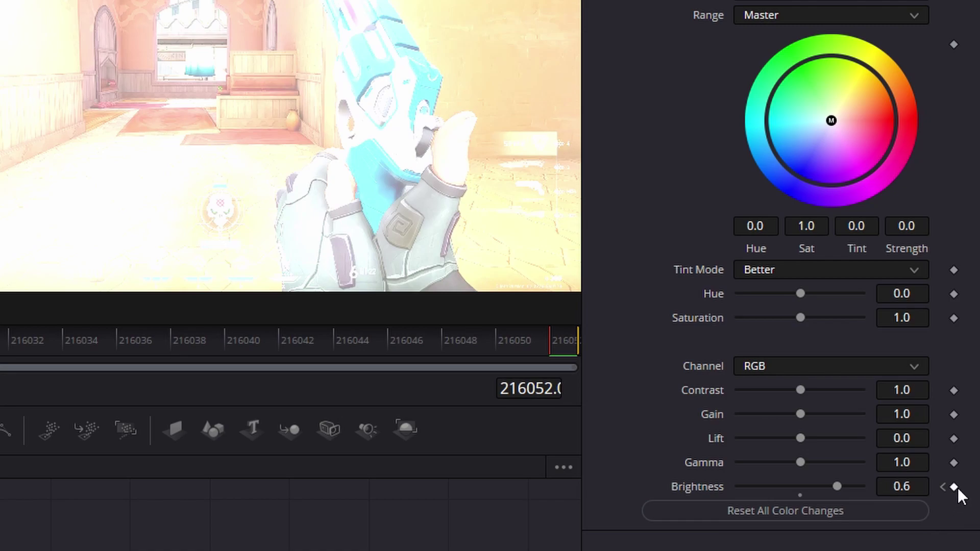
{"action": "left_click", "coordinate": [956, 487]}
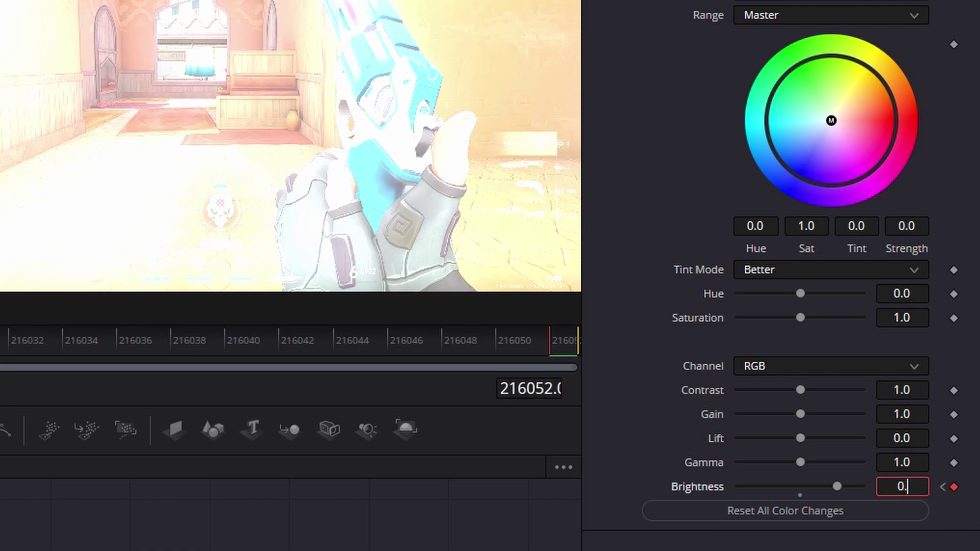
{"action": "key", "text": "Return"}
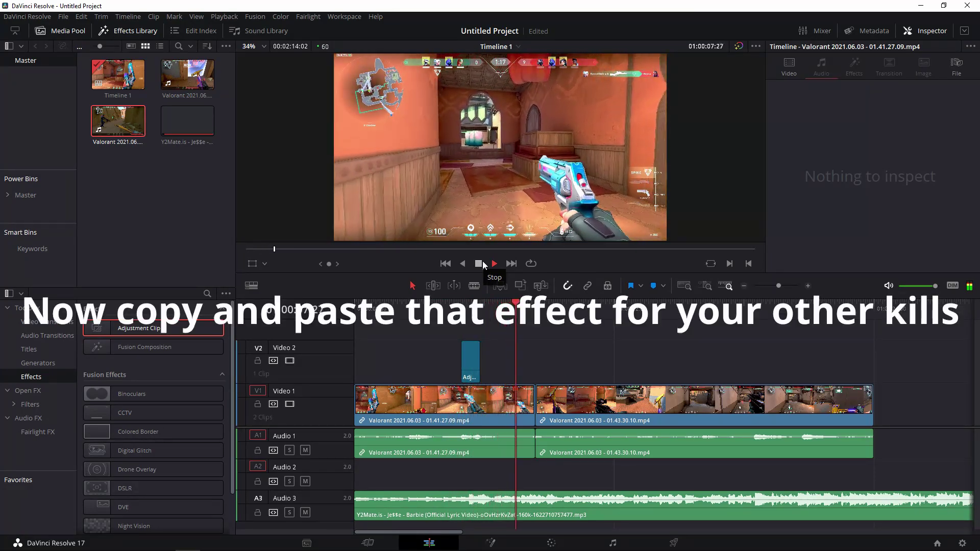
- Select the flash adjustment clip, then scrub the Cut page timeline to the next kill
{"action": "left_click", "coordinate": [483, 261]}
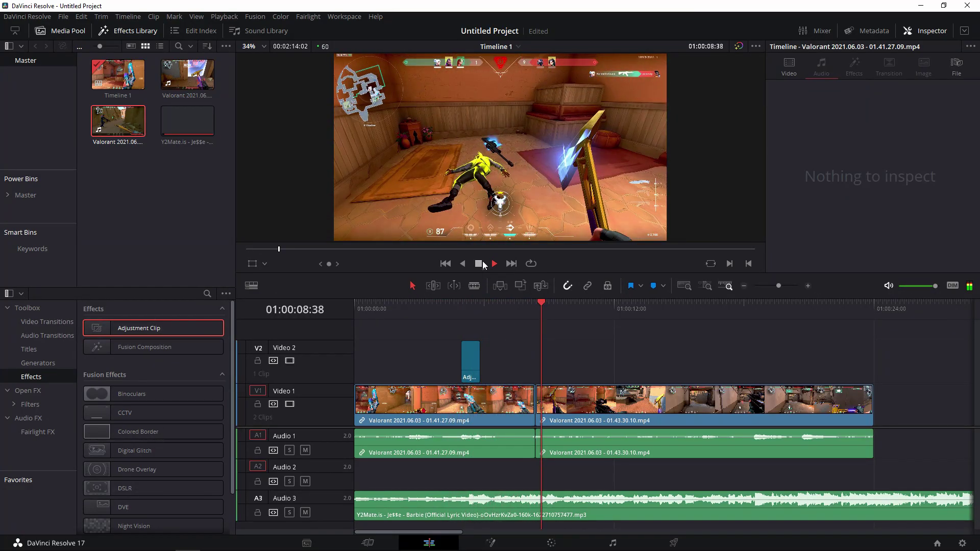
{"action": "left_click", "coordinate": [470, 360]}
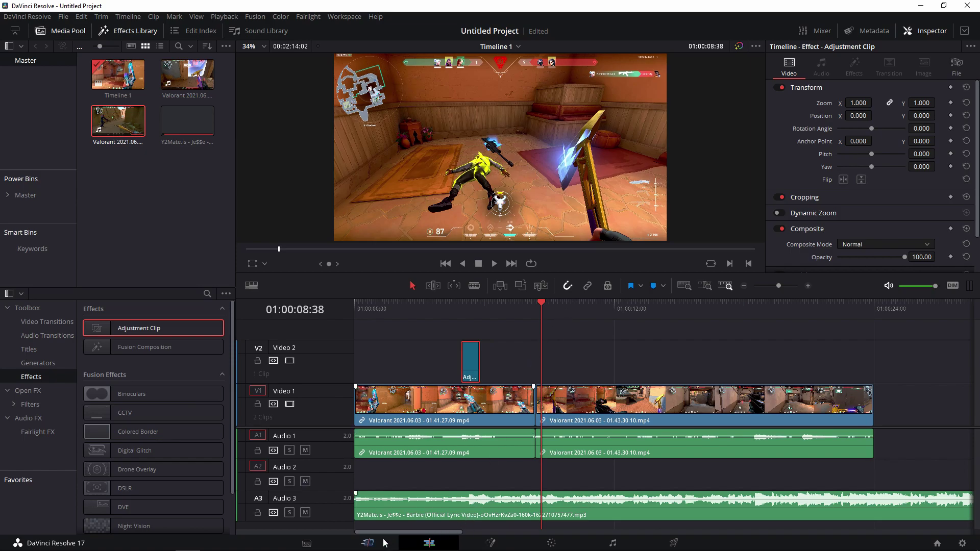
{"action": "key", "text": "shift+3"}
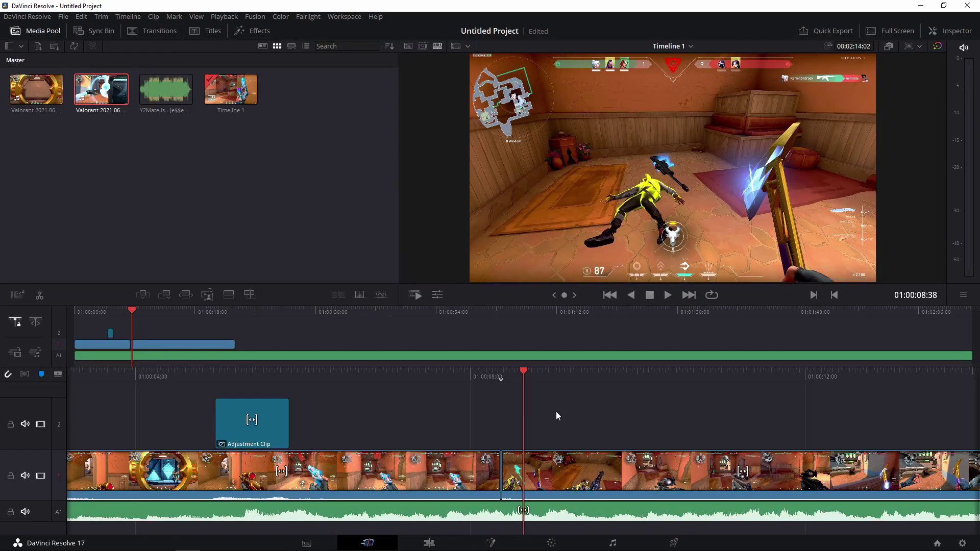
{"action": "left_click_drag", "start_coordinate": [667, 381], "coordinate": [316, 382]}
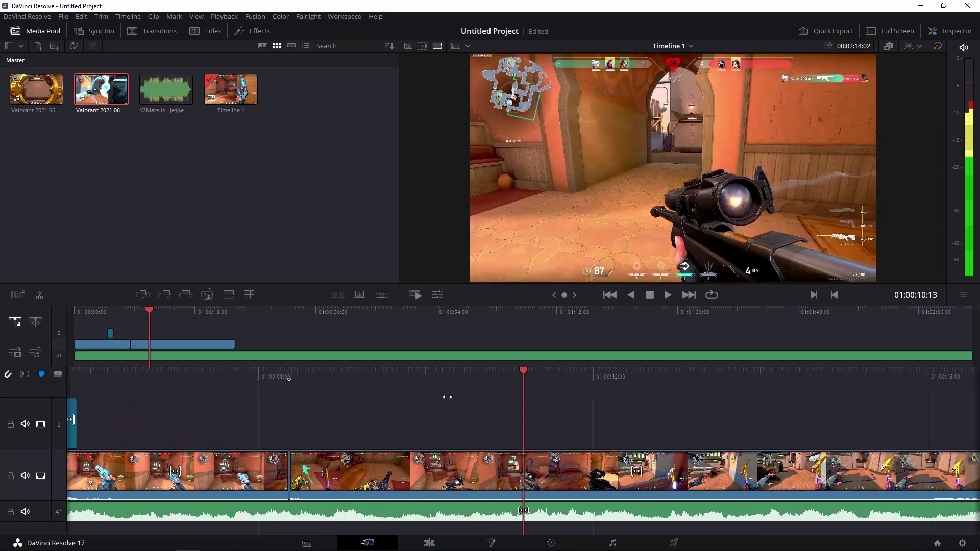
{"action": "left_click_drag", "start_coordinate": [168, 307], "coordinate": [193, 309]}
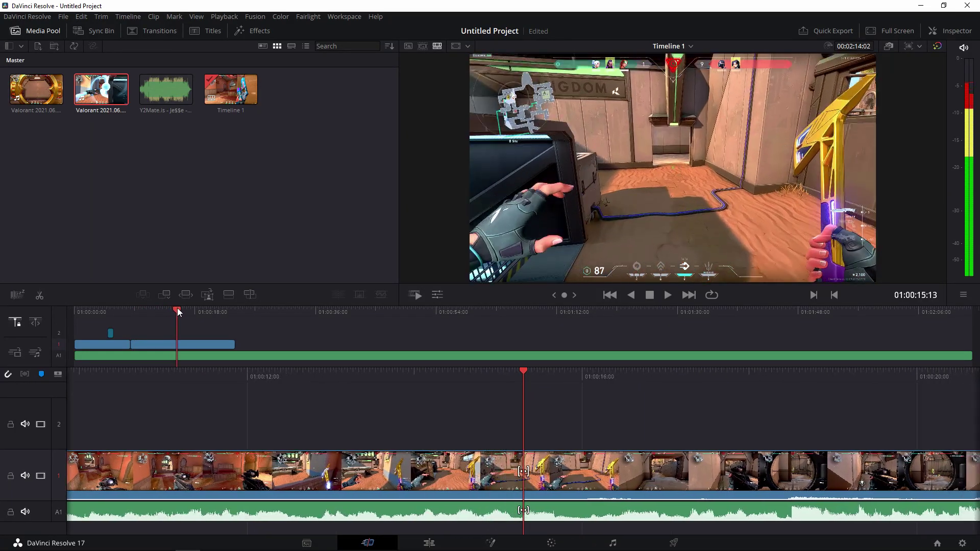
{"action": "left_click_drag", "start_coordinate": [577, 380], "coordinate": [437, 374]}
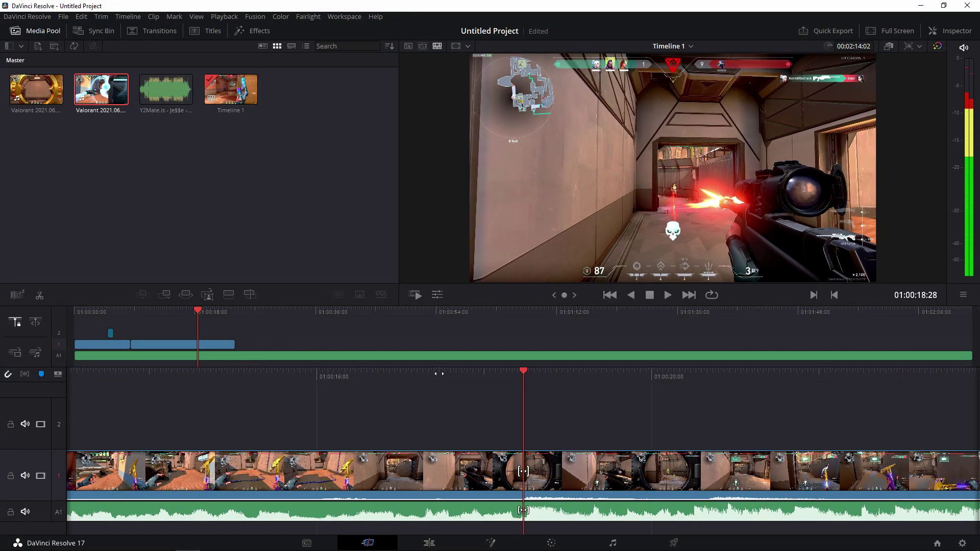
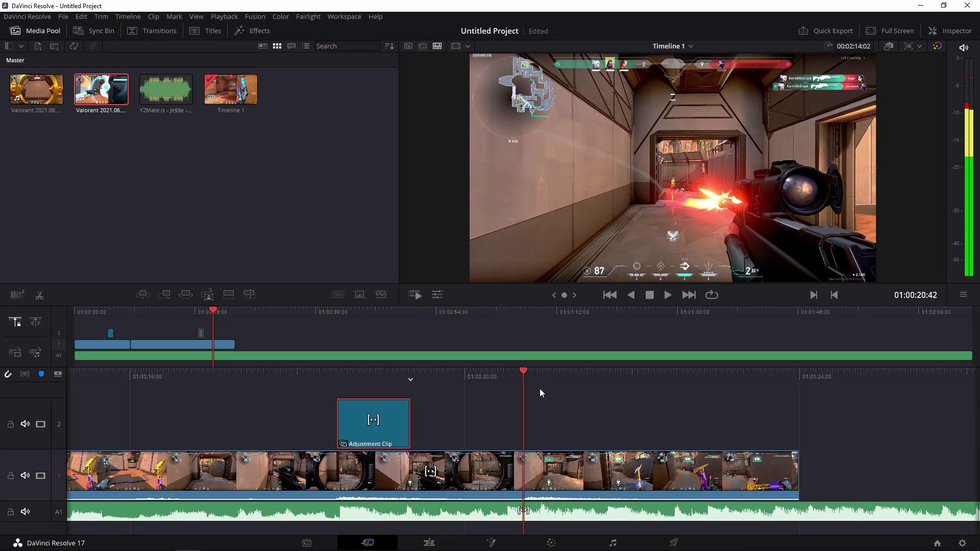
- Paste another adjustment clip onto V2 ending at the playhead and play the edit from the start
{"action": "key", "text": "ctrl+v"}
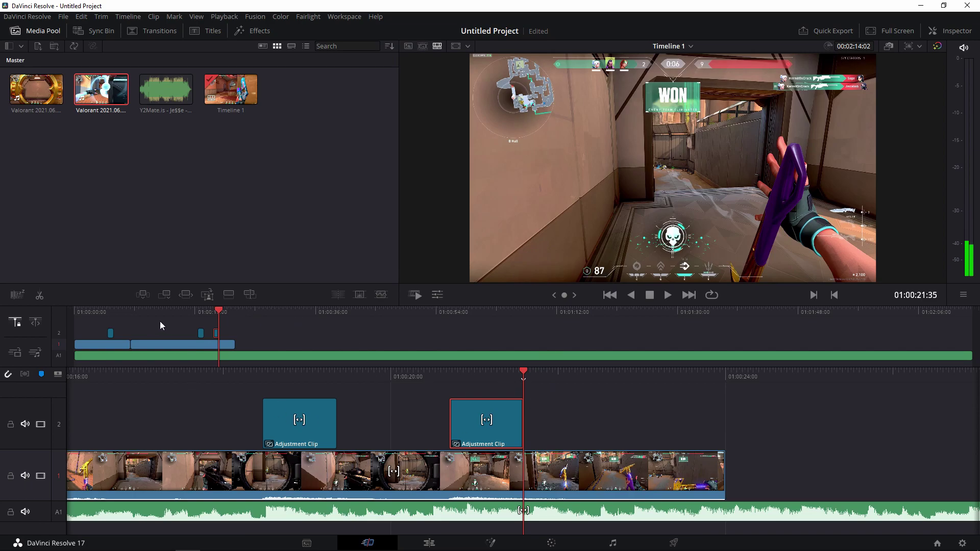
{"action": "left_click_drag", "start_coordinate": [218, 311], "coordinate": [77, 313]}
{"action": "left_click", "coordinate": [668, 295]}
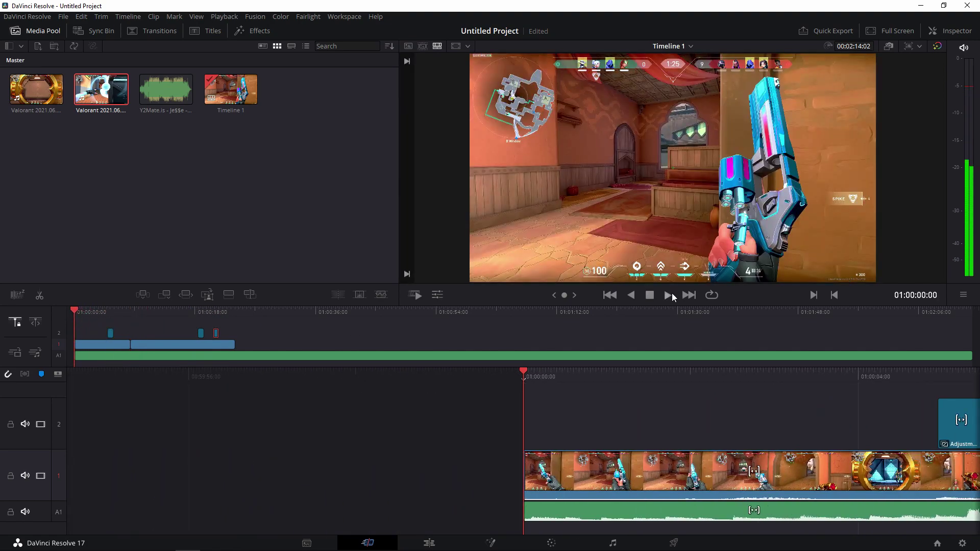
- Stop playback, return to the timeline start and replay the edit
{"action": "left_click", "coordinate": [219, 310]}
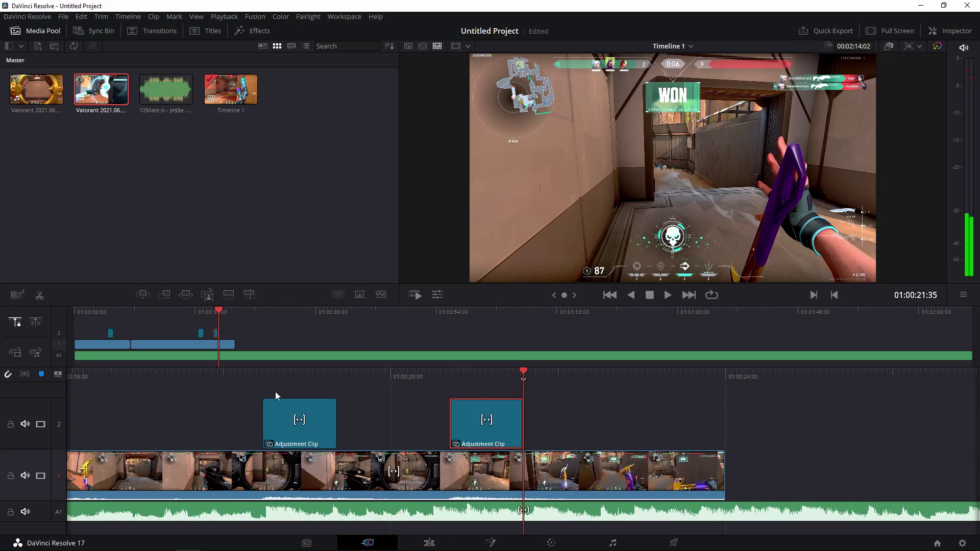
{"action": "left_click_drag", "start_coordinate": [218, 310], "coordinate": [76, 312]}
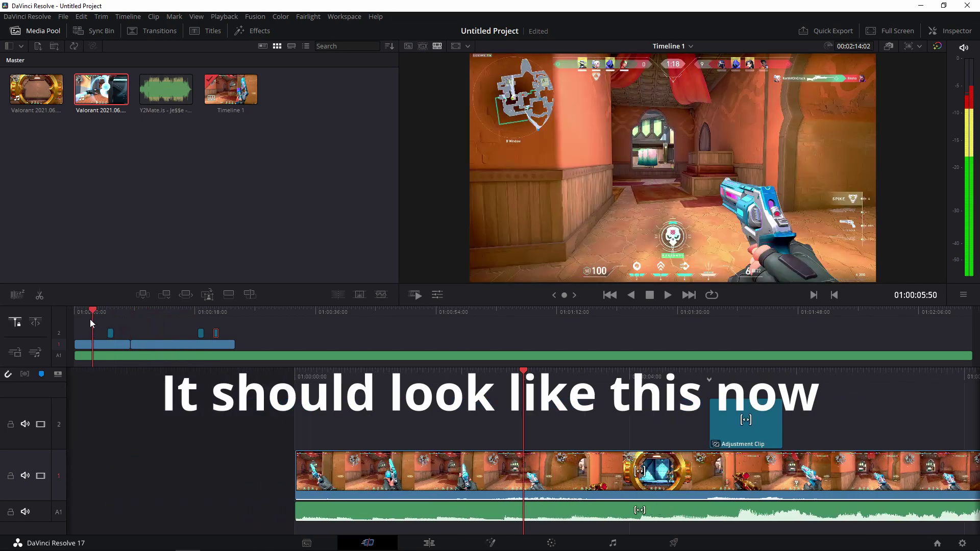
{"action": "left_click", "coordinate": [667, 295]}
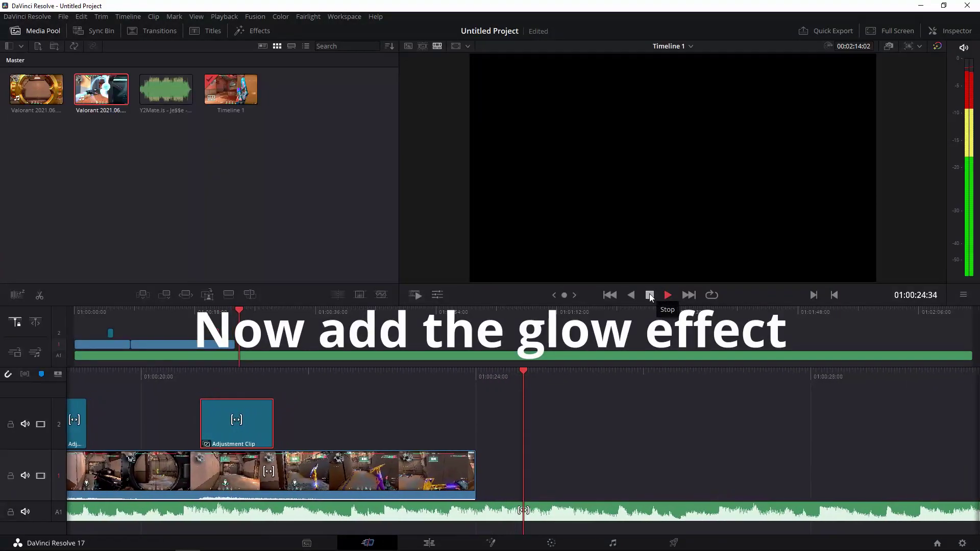
- Split the V1 gameplay clip at 01:00:23:16, then switch to the Edit page
{"action": "left_click", "coordinate": [649, 295]}
{"action": "left_click_drag", "start_coordinate": [559, 387], "coordinate": [680, 387]}
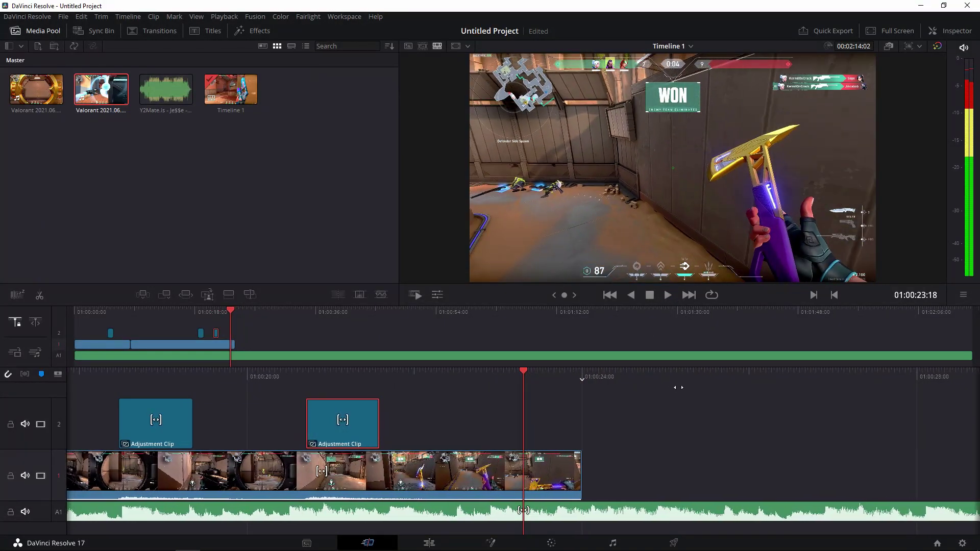
{"action": "right_click", "coordinate": [524, 470]}
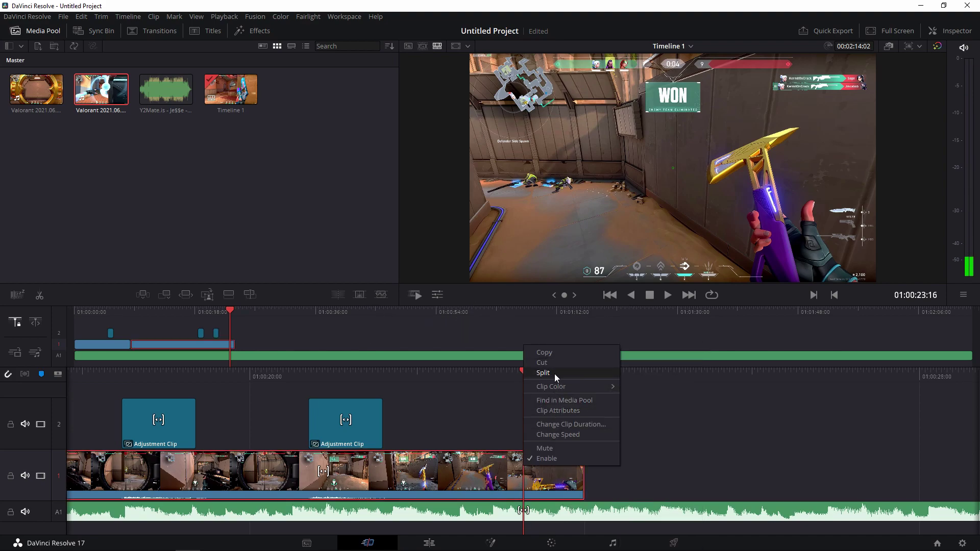
{"action": "left_click", "coordinate": [549, 373]}
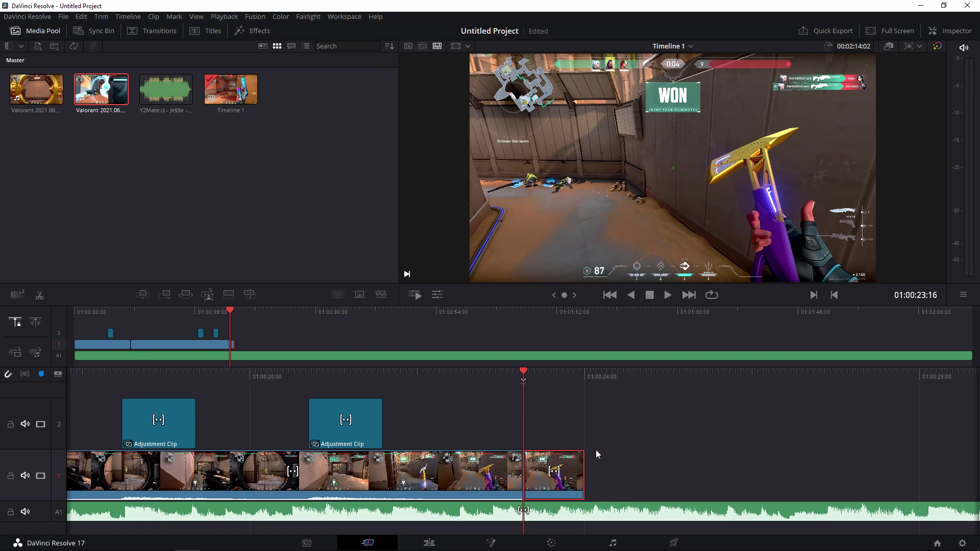
{"action": "left_click", "coordinate": [431, 545]}
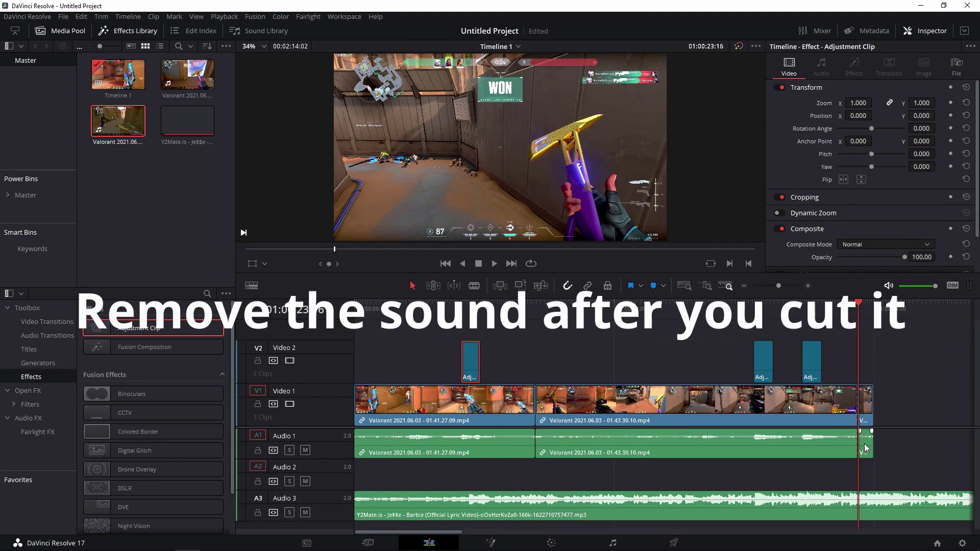
- Delete the A1 audio piece after the split and change the V1 end clip's speed to 4%
{"action": "left_click", "coordinate": [866, 448]}
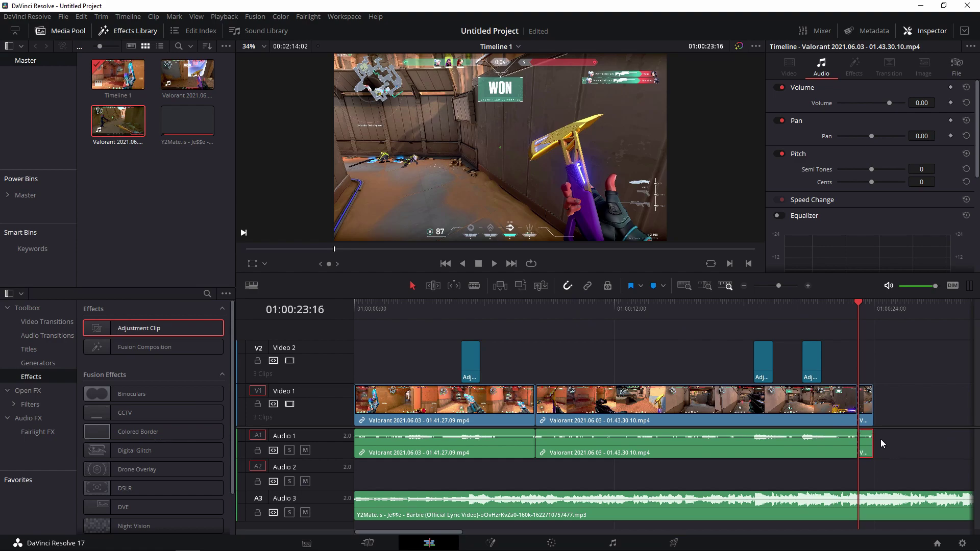
{"action": "key", "text": "Delete"}
{"action": "left_click", "coordinate": [866, 406]}
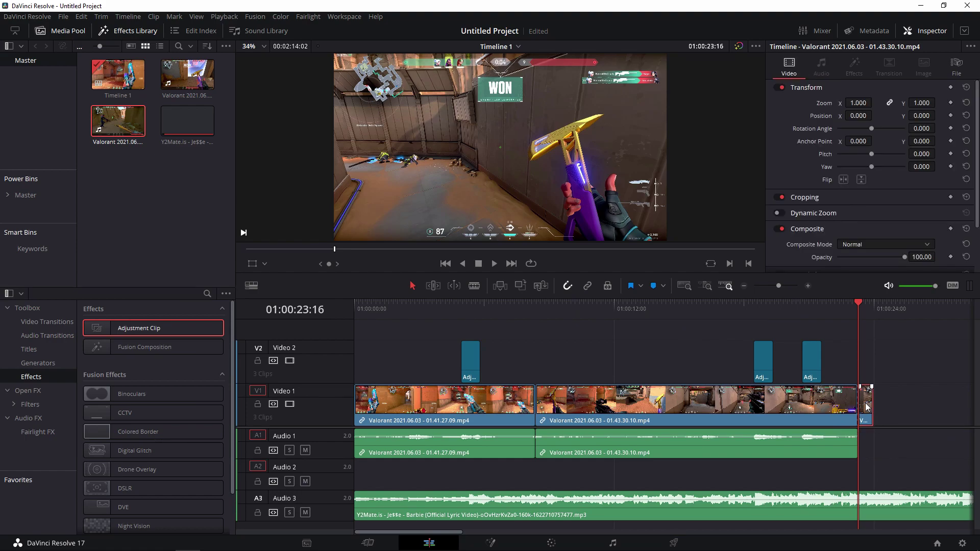
{"action": "right_click", "coordinate": [866, 407]}
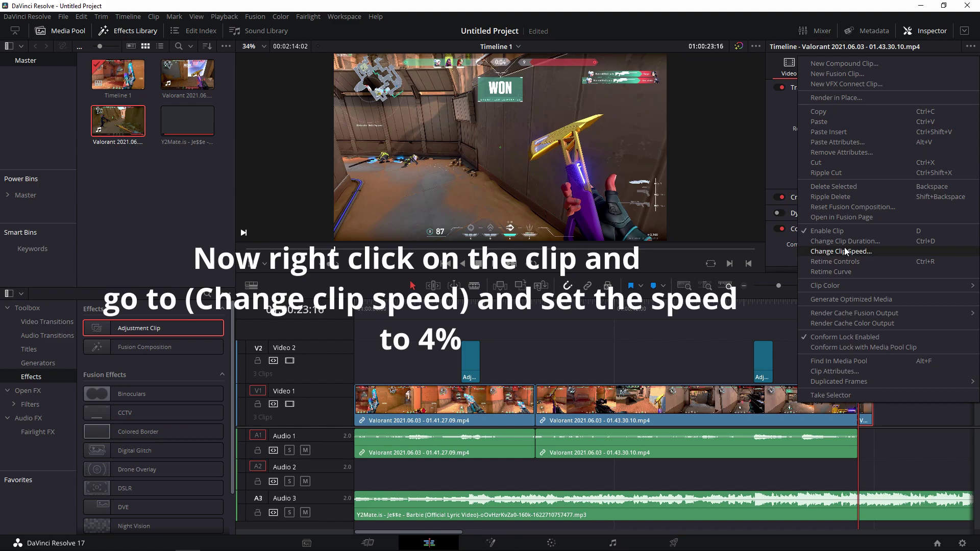
{"action": "left_click", "coordinate": [883, 252]}
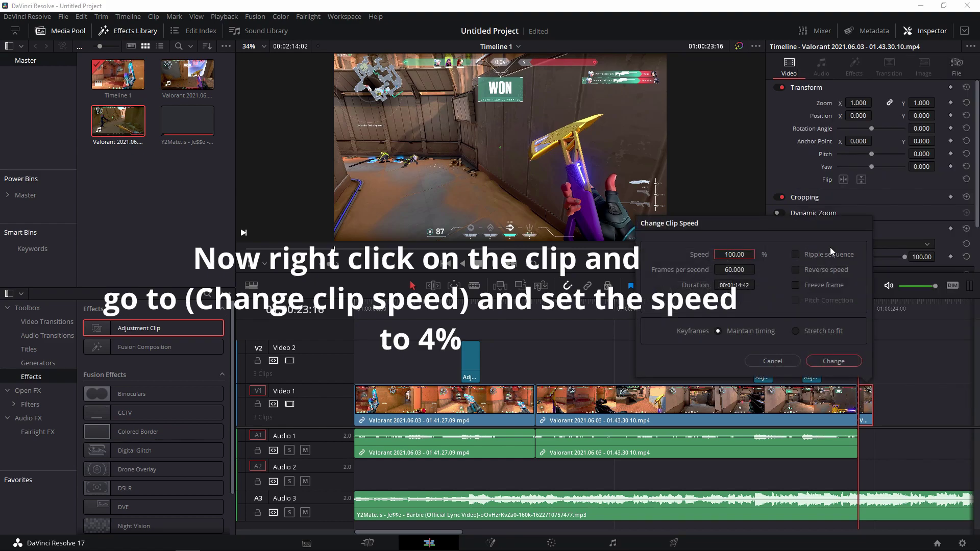
{"action": "left_click", "coordinate": [738, 259]}
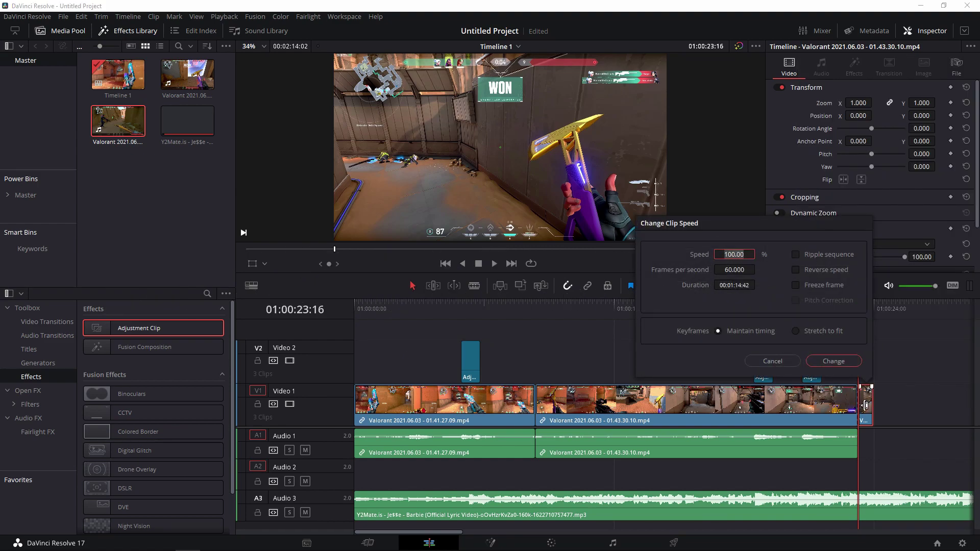
{"action": "type", "text": "4"}
{"action": "left_click", "coordinate": [835, 359]}
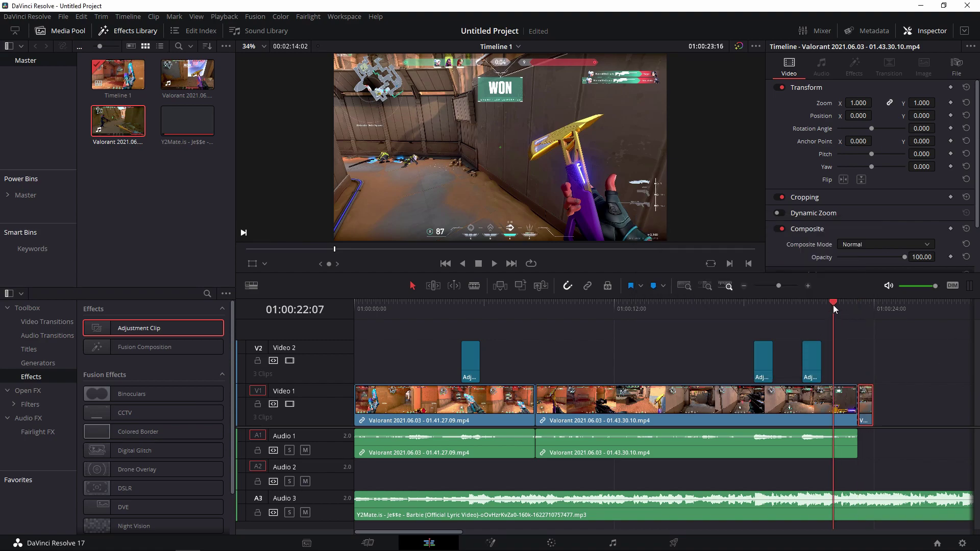
- Preview the slowed ending from a few seconds before it
{"action": "left_click_drag", "start_coordinate": [838, 309], "coordinate": [801, 306]}
{"action": "left_click", "coordinate": [494, 264]}
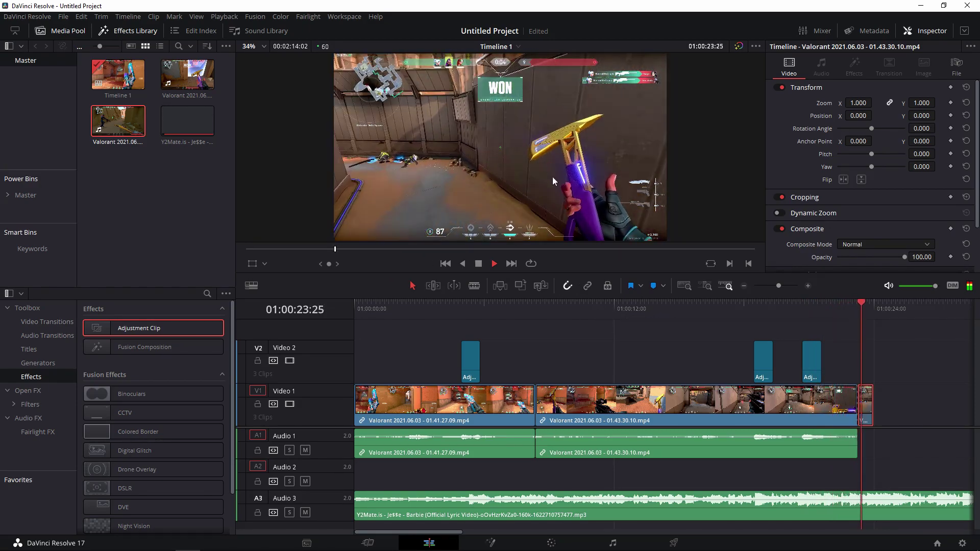
{"action": "left_click", "coordinate": [478, 264]}
- Set Timeline Proxy Mode to Quarter Resolution and drag the slowed end clip's tail further right
{"action": "left_click", "coordinate": [847, 313]}
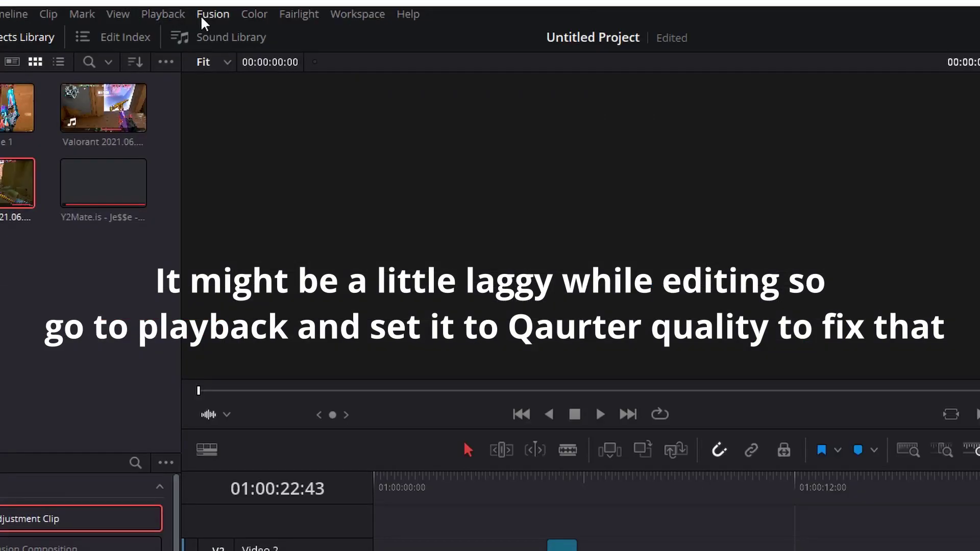
{"action": "left_click", "coordinate": [157, 11]}
{"action": "mouse_move", "coordinate": [258, 72]}
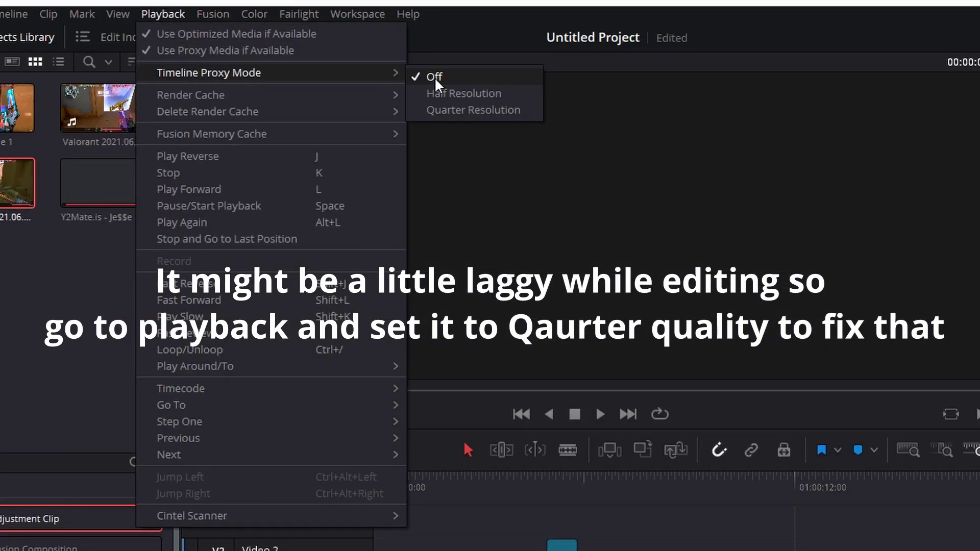
{"action": "left_click", "coordinate": [452, 108]}
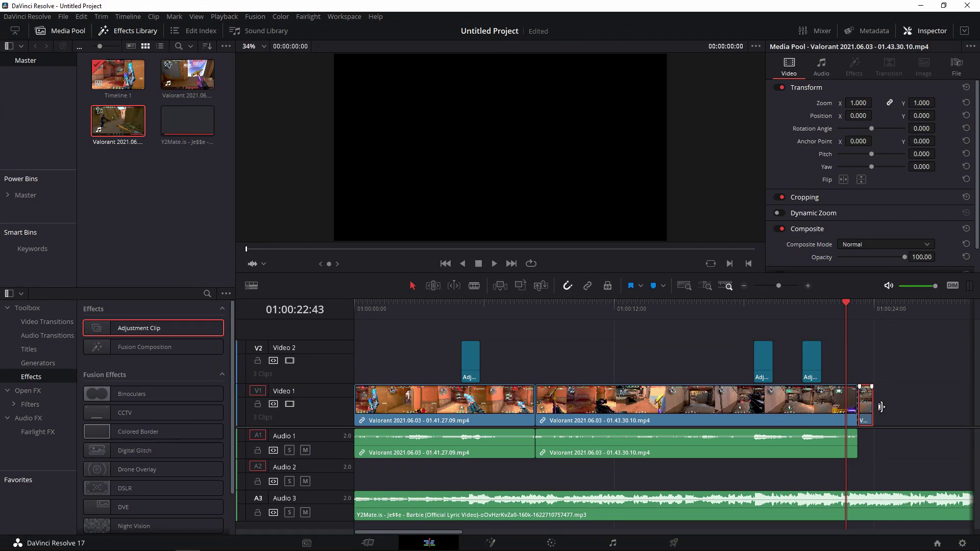
{"action": "left_click_drag", "start_coordinate": [880, 407], "coordinate": [888, 407]}
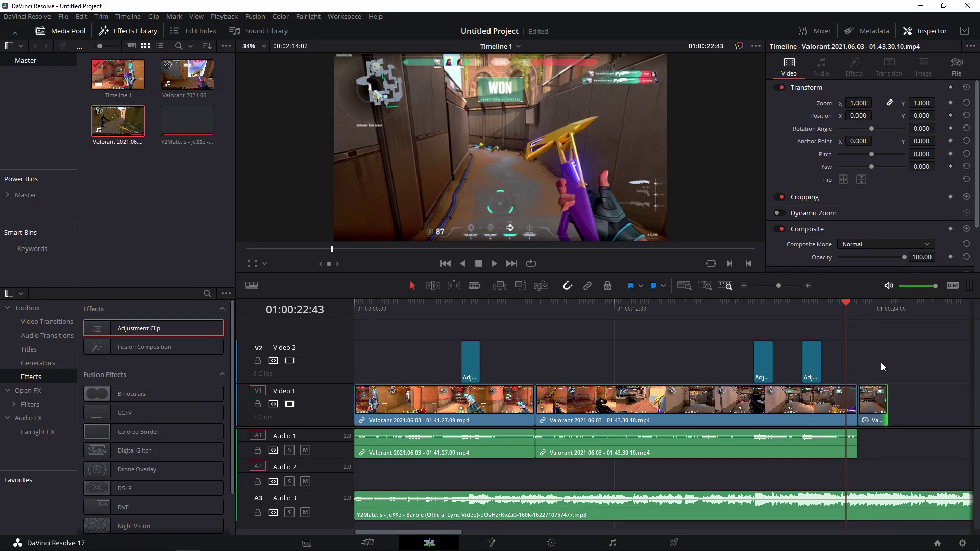
{"action": "left_click_drag", "start_coordinate": [848, 305], "coordinate": [857, 308]}
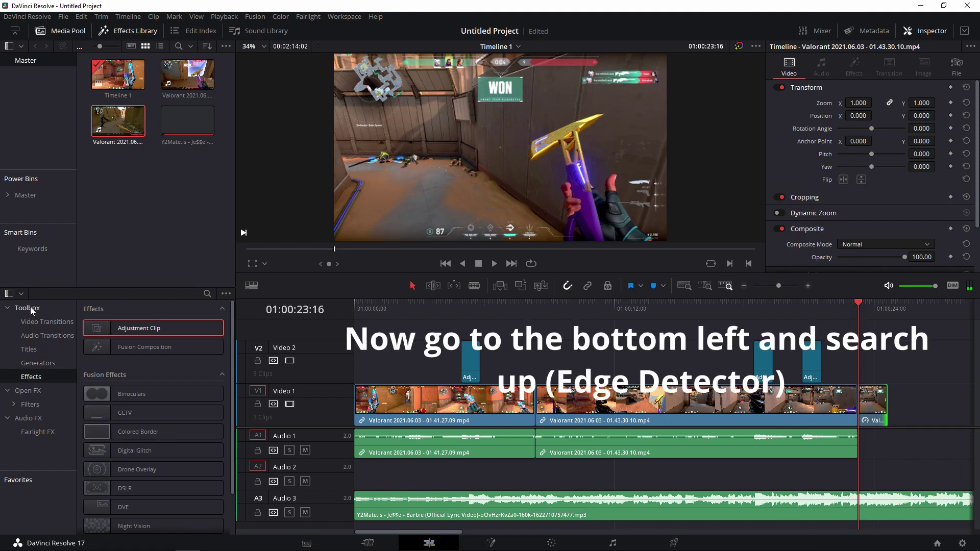
- Search the Effects Library for 'edge det' and drop Edge Detect onto the last V1 clip
{"action": "left_click", "coordinate": [209, 293]}
{"action": "type", "text": "edg"}
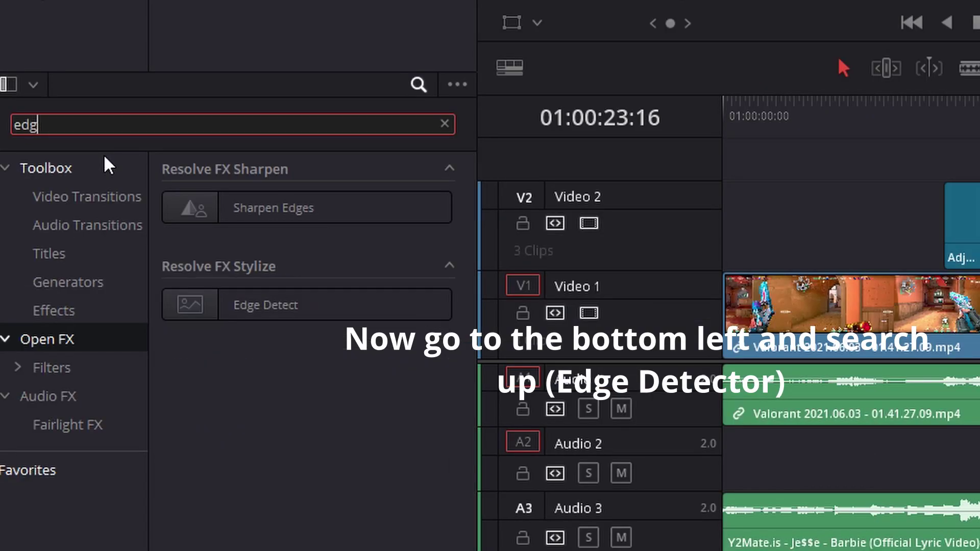
{"action": "type", "text": "e det"}
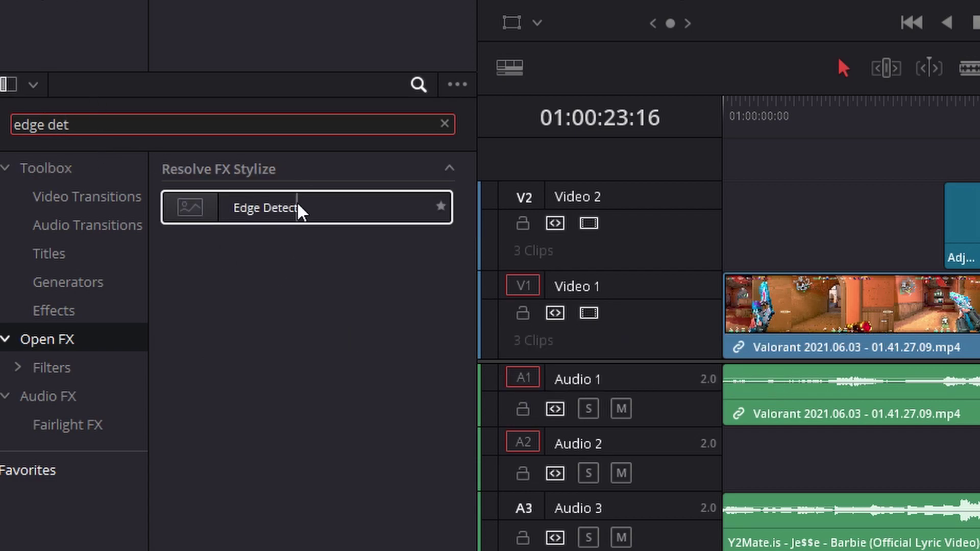
{"action": "left_click_drag", "start_coordinate": [297, 204], "coordinate": [963, 254]}
{"action": "left_click_drag", "start_coordinate": [470, 376], "coordinate": [936, 410]}
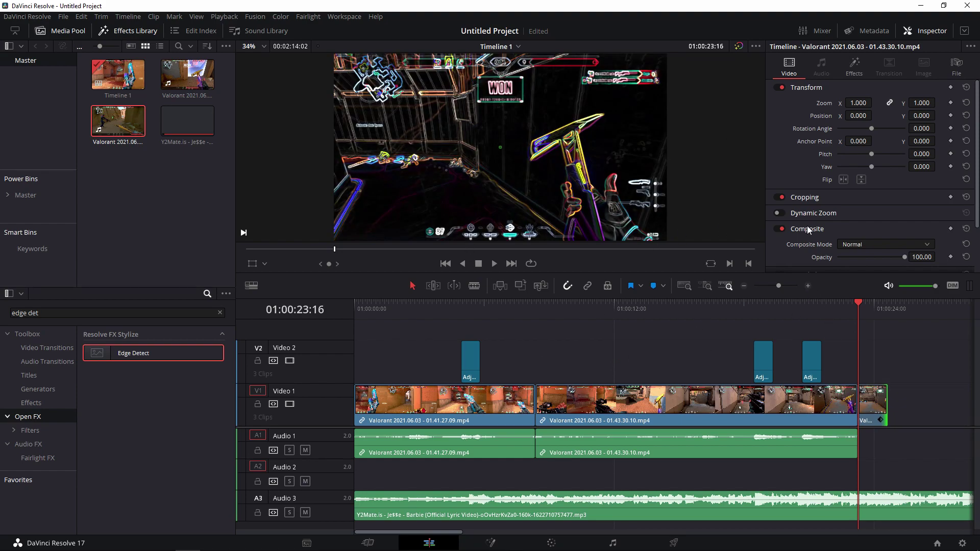
- Set Edge Detect Mode to Grayscale Edges, enable Edge Mask Overlay, and open the Denoise Type list
{"action": "left_click", "coordinate": [873, 406]}
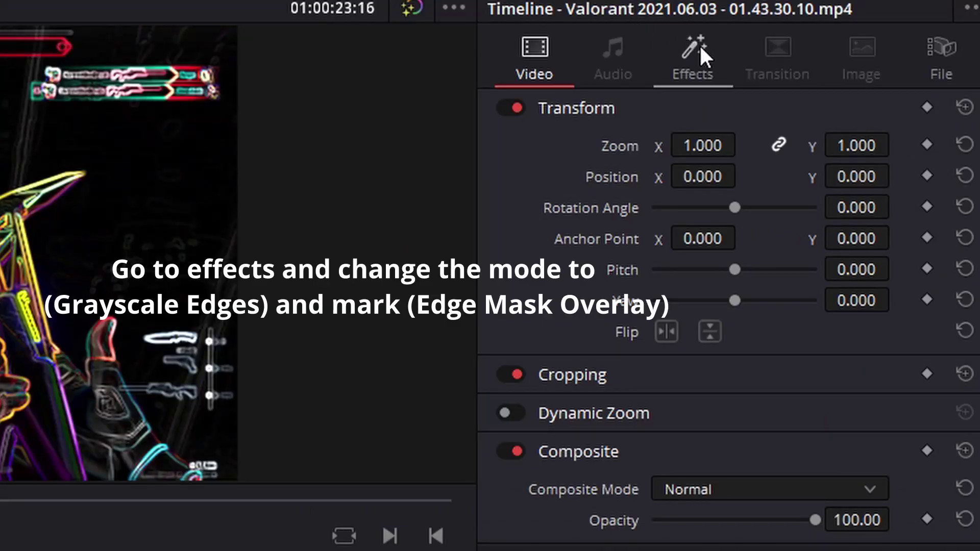
{"action": "left_click", "coordinate": [856, 62]}
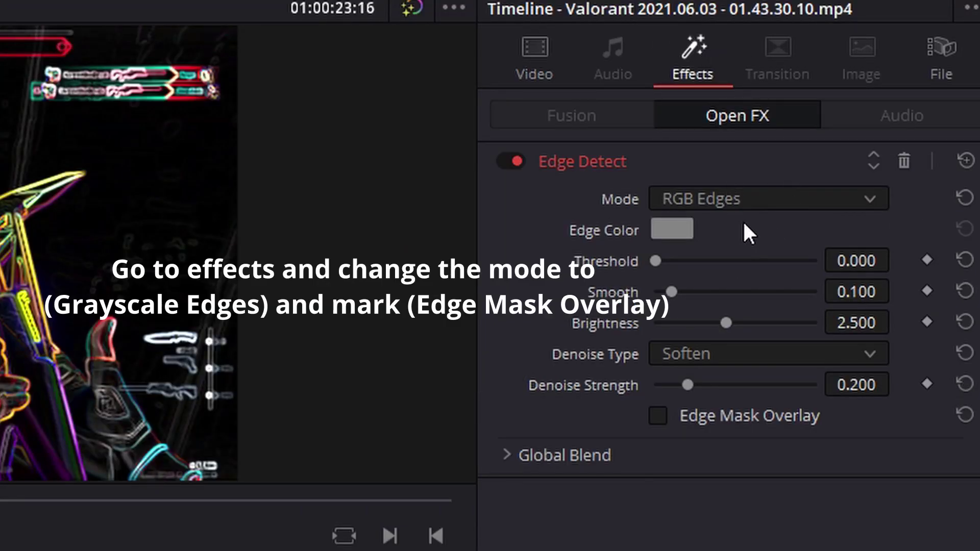
{"action": "left_click", "coordinate": [768, 198]}
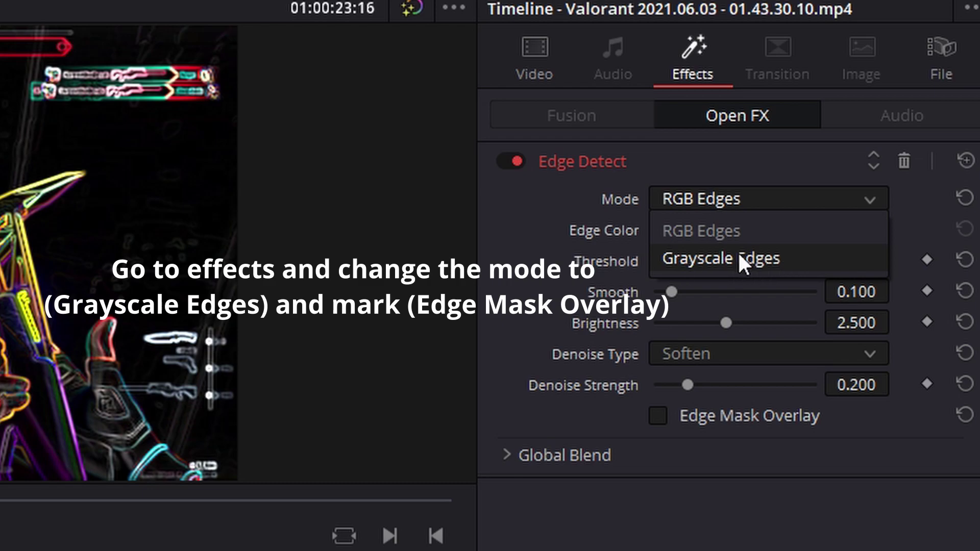
{"action": "left_click", "coordinate": [768, 257]}
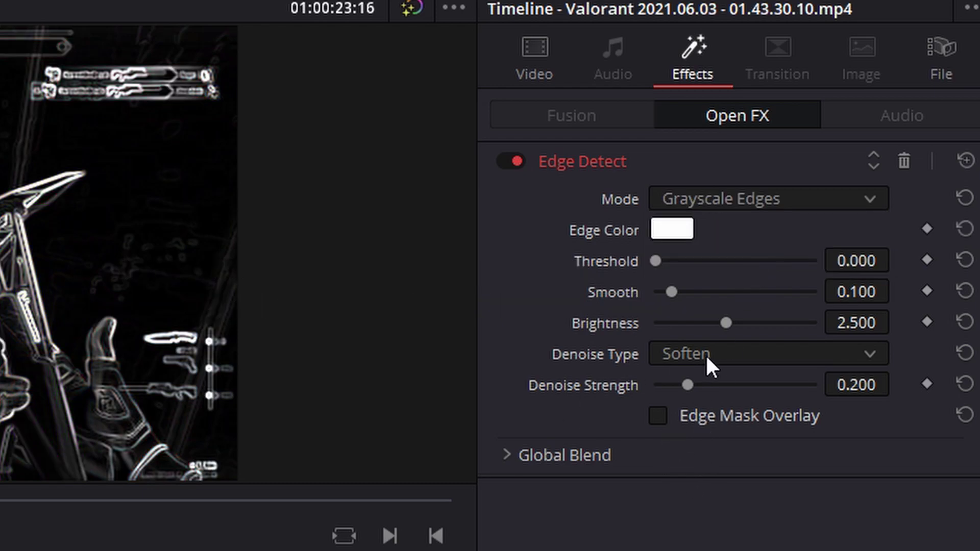
{"action": "left_click", "coordinate": [658, 416]}
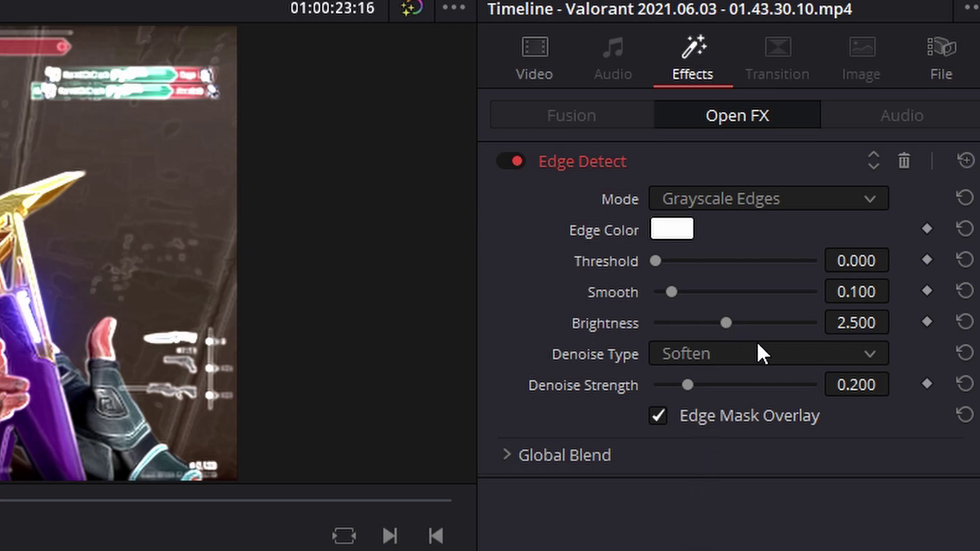
{"action": "left_click", "coordinate": [802, 346]}
- Choose Sharpen denoising and set the Edge Color to a pale yellow
{"action": "left_click", "coordinate": [735, 411]}
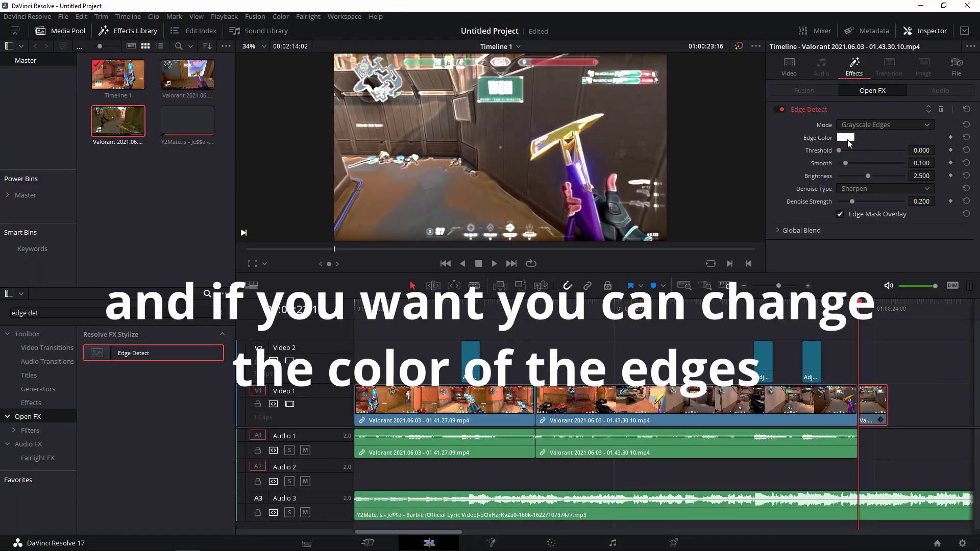
{"action": "left_click", "coordinate": [848, 139]}
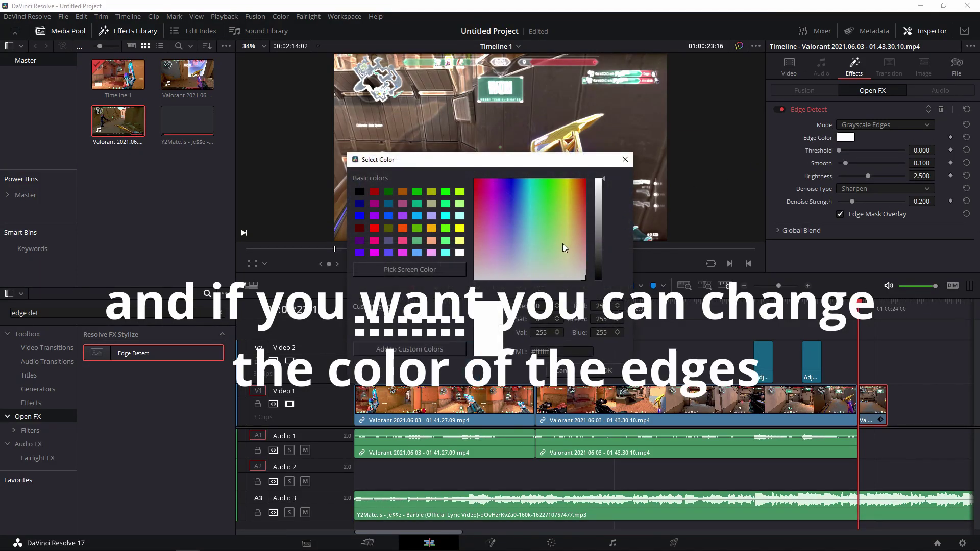
{"action": "left_click_drag", "start_coordinate": [562, 246], "coordinate": [563, 252]}
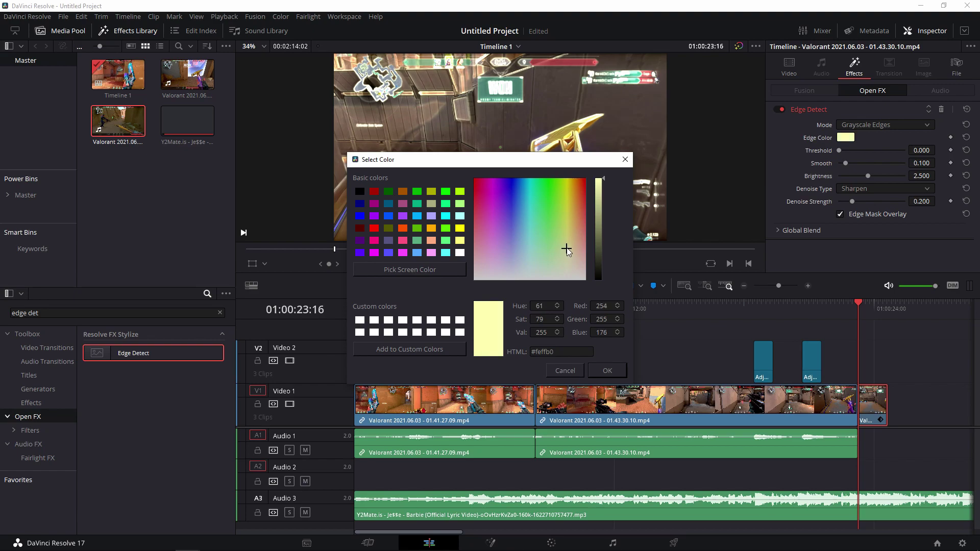
{"action": "left_click", "coordinate": [567, 246]}
{"action": "left_click", "coordinate": [608, 367]}
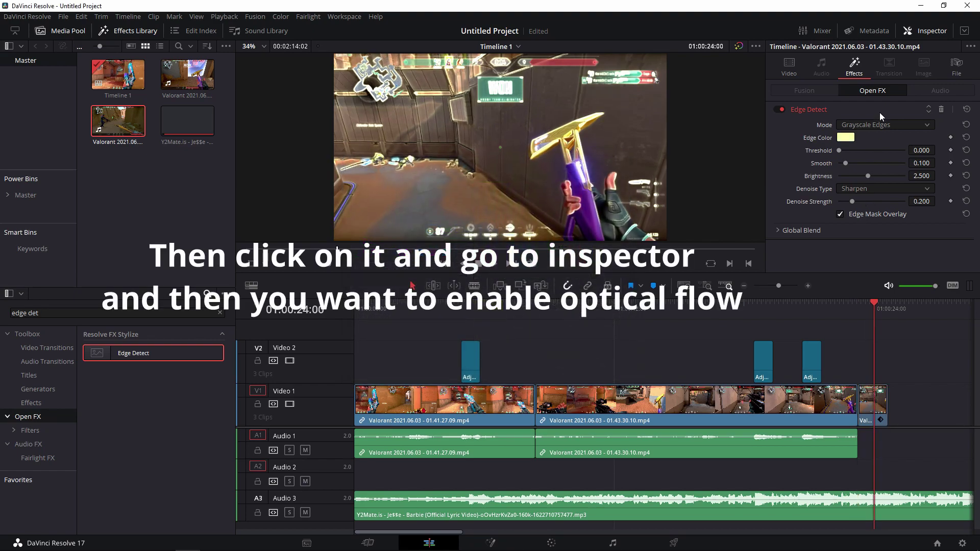
- Set Retime Process to Optical Flow in the Inspector's Video tab and play the clip back
{"action": "left_click", "coordinate": [789, 66]}
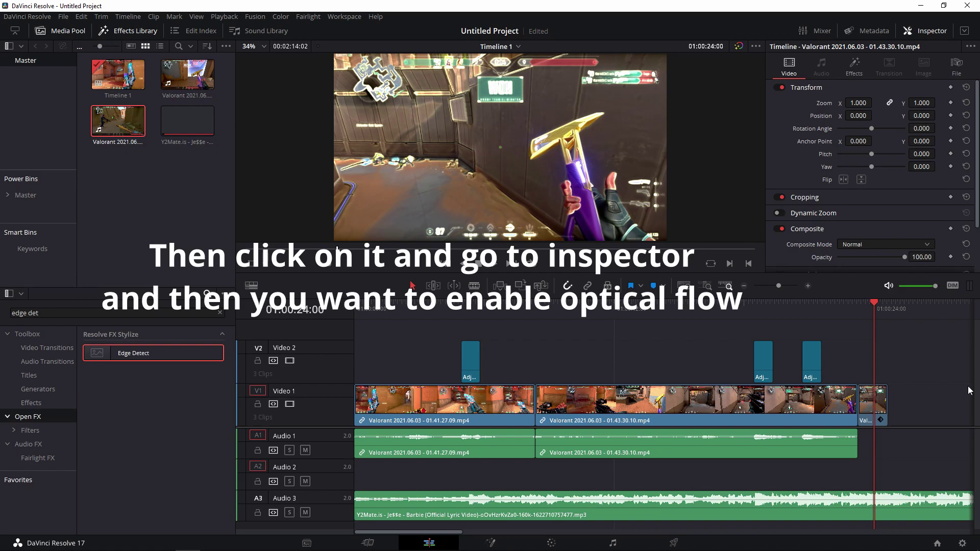
{"action": "left_click", "coordinate": [872, 404]}
{"action": "scroll", "coordinate": [873, 247], "scroll_direction": "down", "scroll_amount": 3}
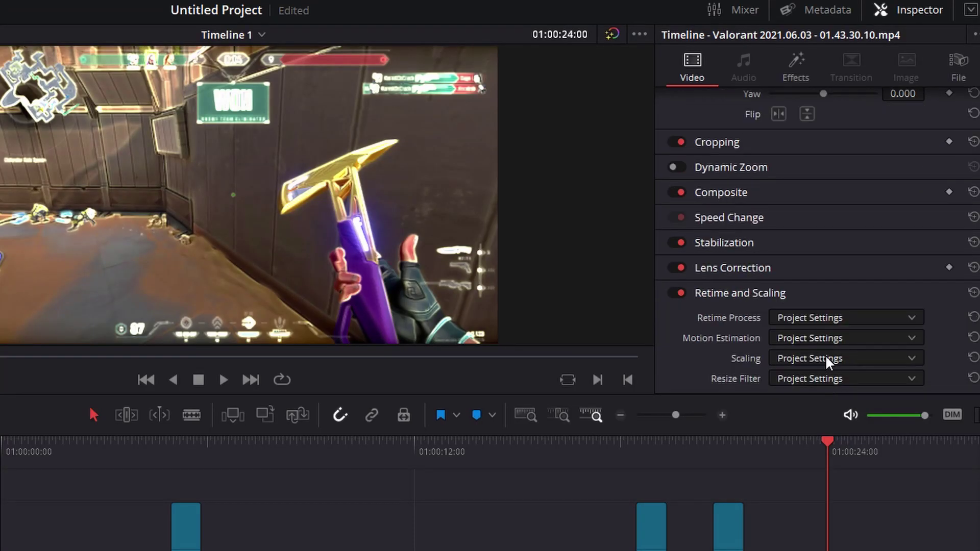
{"action": "left_click", "coordinate": [830, 318]}
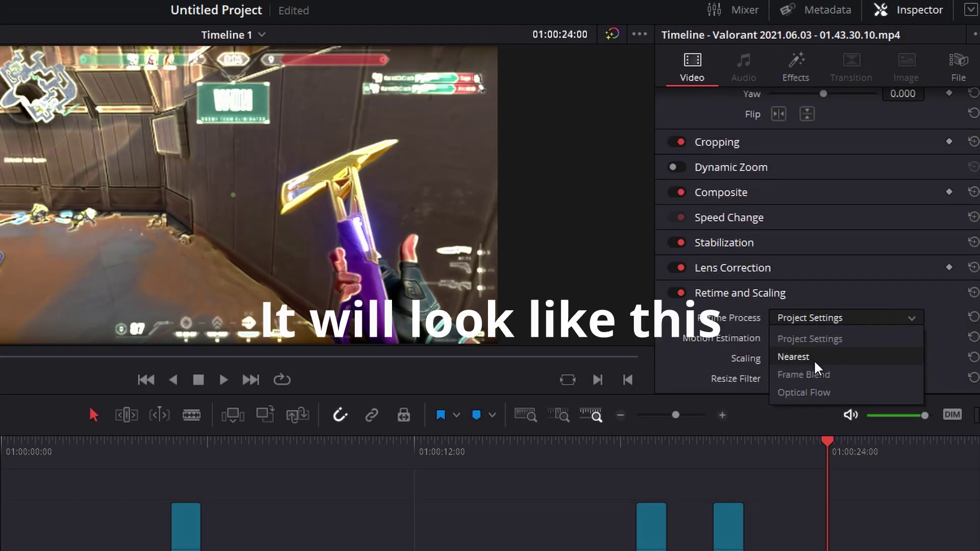
{"action": "left_click", "coordinate": [808, 392]}
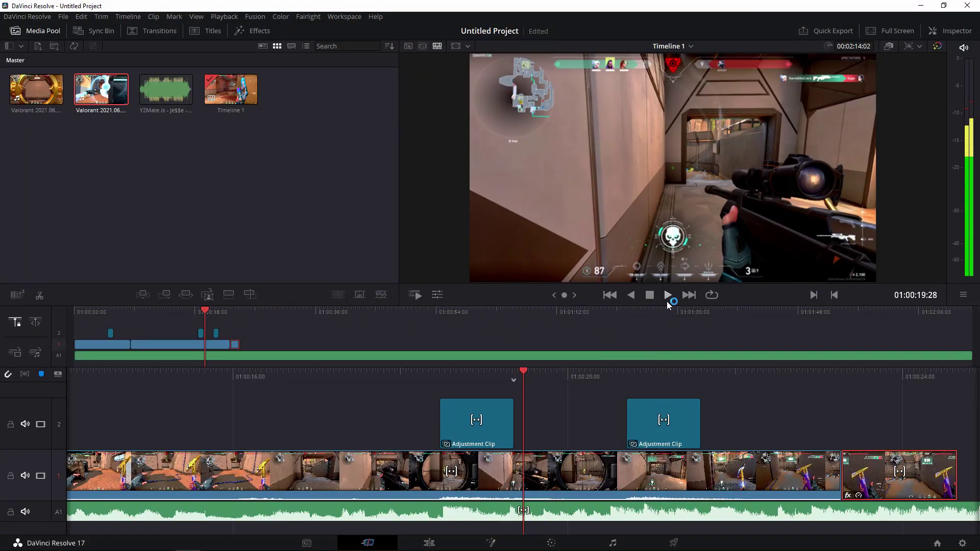
{"action": "left_click", "coordinate": [667, 295]}
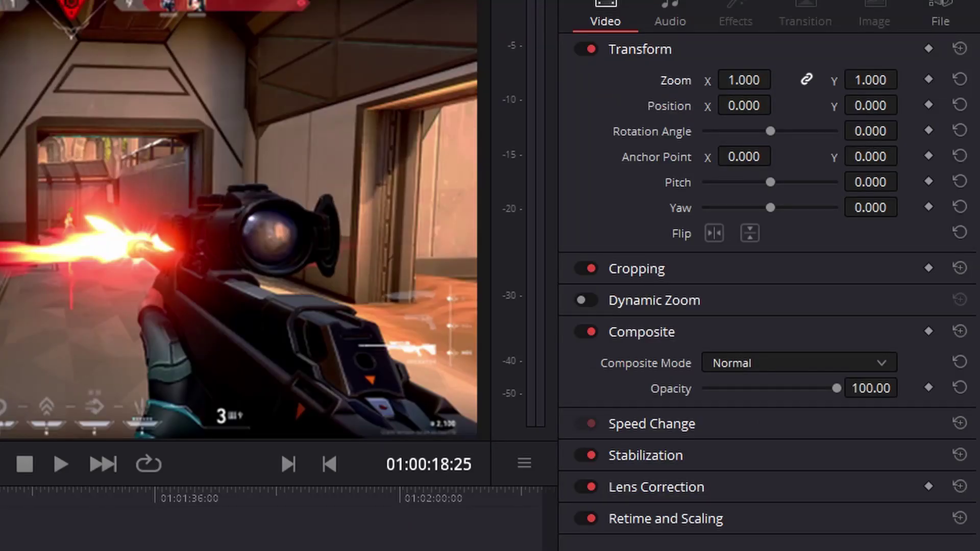
- At 01:00:18:25, set Rotation Angle 3 and Zoom 1.2, and keyframe both
{"action": "left_click", "coordinate": [923, 129]}
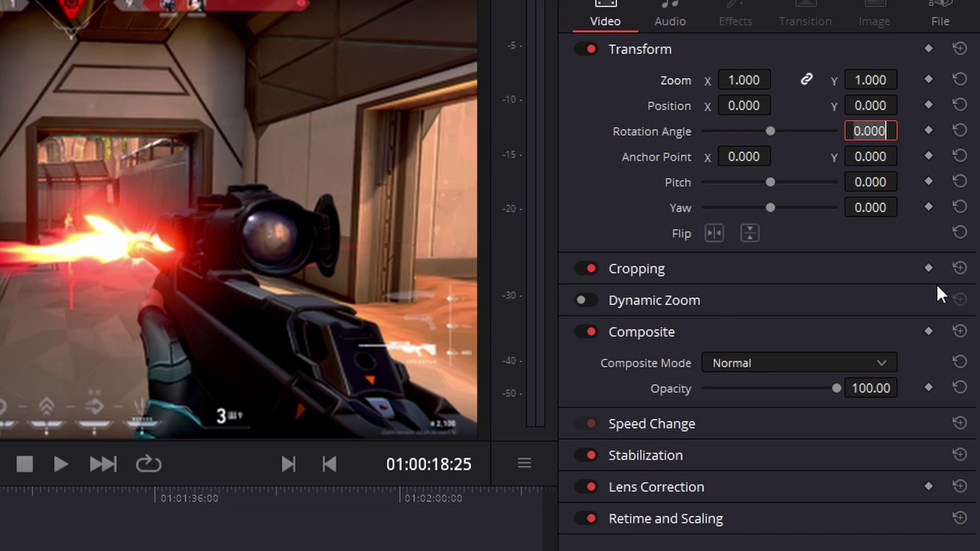
{"action": "type", "text": "3"}
{"action": "key", "text": "Return"}
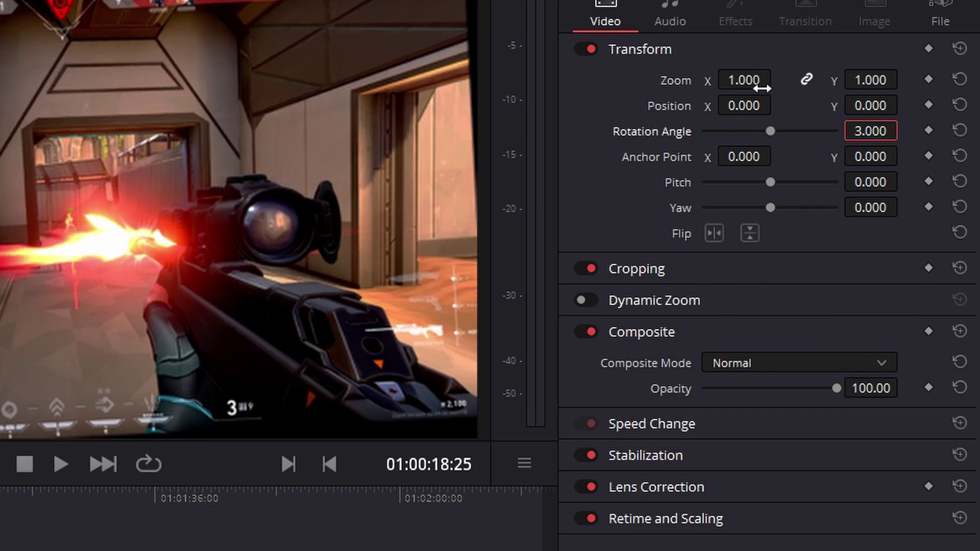
{"action": "left_click", "coordinate": [761, 88]}
{"action": "type", "text": "1."}
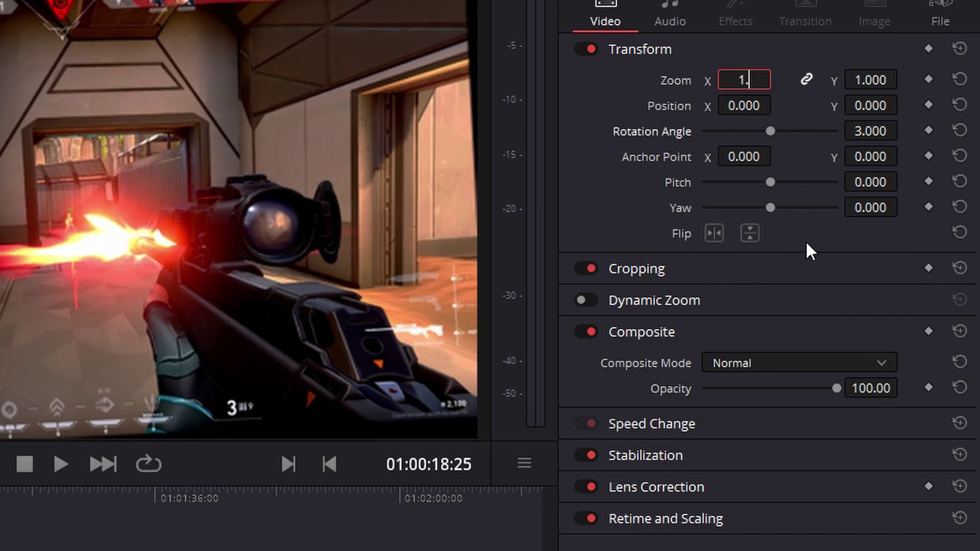
{"action": "type", "text": "2"}
{"action": "key", "text": "Return"}
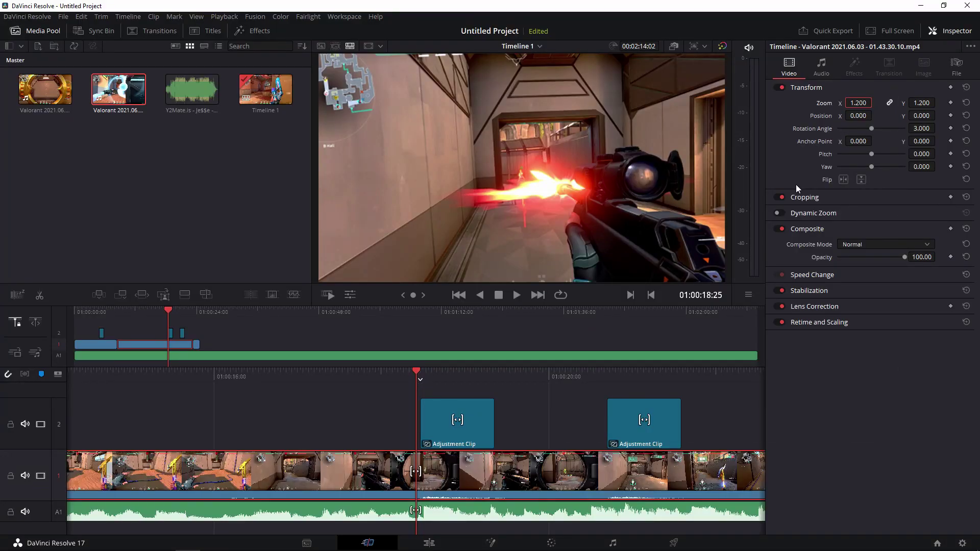
{"action": "left_click", "coordinate": [799, 169]}
{"action": "left_click", "coordinate": [951, 102]}
{"action": "left_click", "coordinate": [951, 129]}
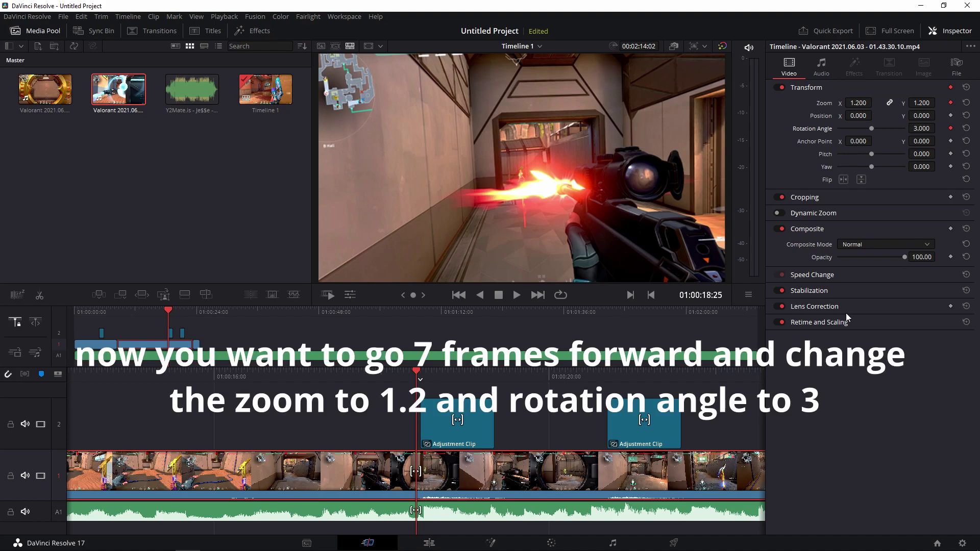
- Step forward to 01:00:18:32 and add hold keyframes for zoom 1.2 and rotation 3
{"action": "key", "text": "Right"}
{"action": "key", "text": "Right"}
{"action": "key", "text": "Right"}
{"action": "key", "text": "Right"}
{"action": "key", "text": "Right"}
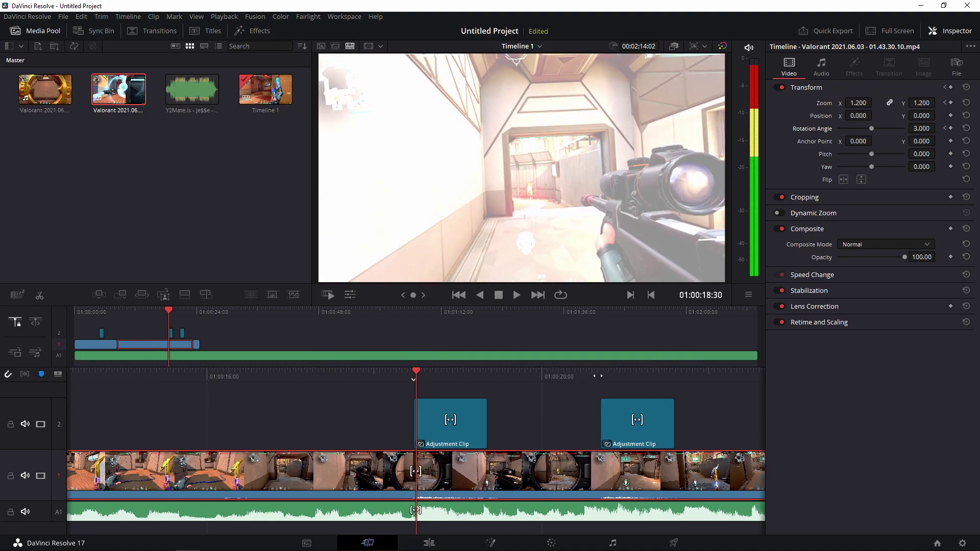
{"action": "key", "text": "Right"}
{"action": "key", "text": "Right"}
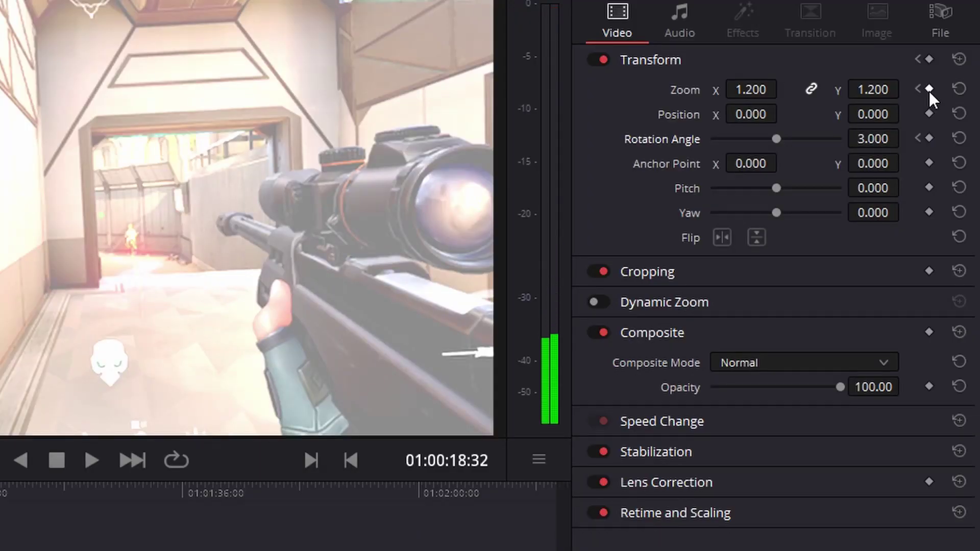
{"action": "left_click", "coordinate": [929, 89]}
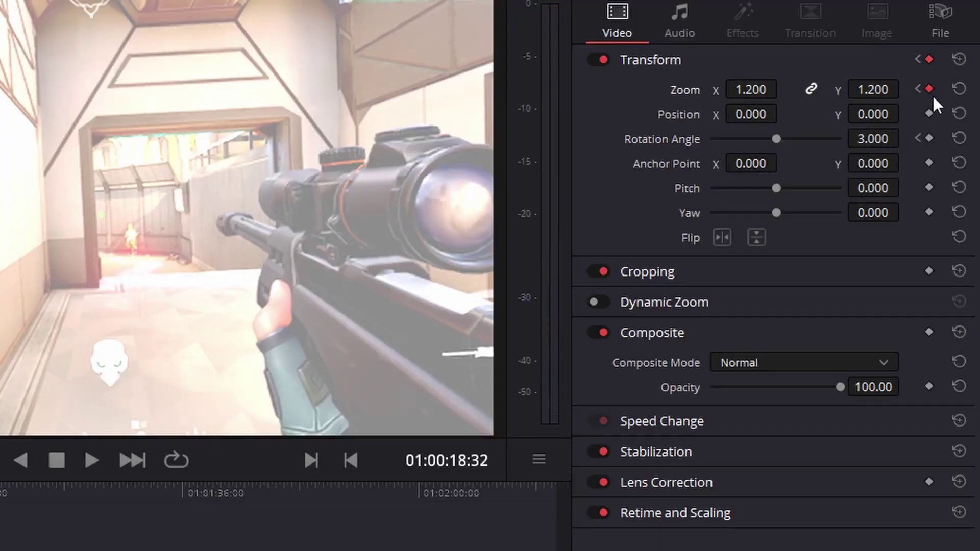
{"action": "left_click", "coordinate": [929, 138]}
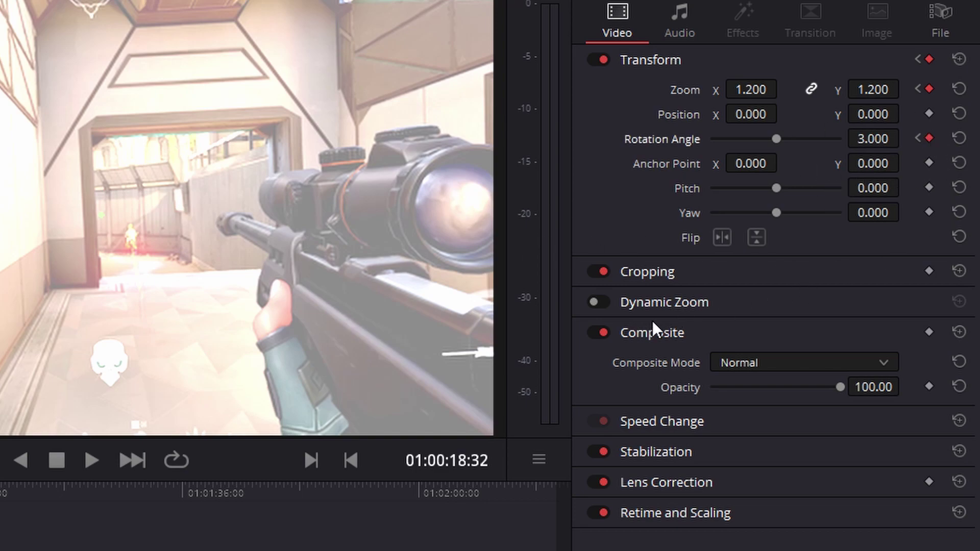
- Step frame by frame forward to the kill frame
{"action": "key", "text": "Right"}
{"action": "key", "text": "Right"}
{"action": "key", "text": "Left"}
{"action": "key", "text": "Right"}
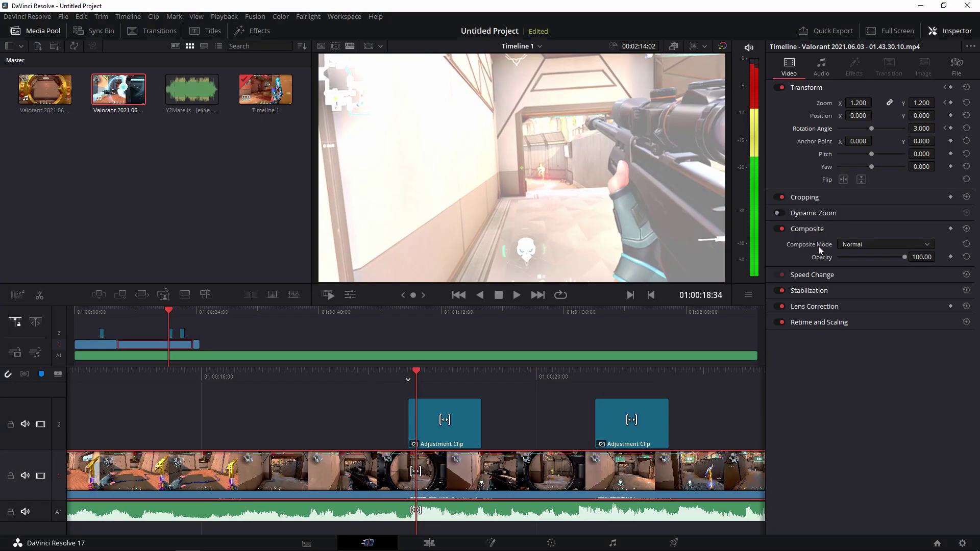
{"action": "key", "text": "Right"}
{"action": "key", "text": "Right"}
{"action": "key", "text": "Right"}
{"action": "key", "text": "Right"}
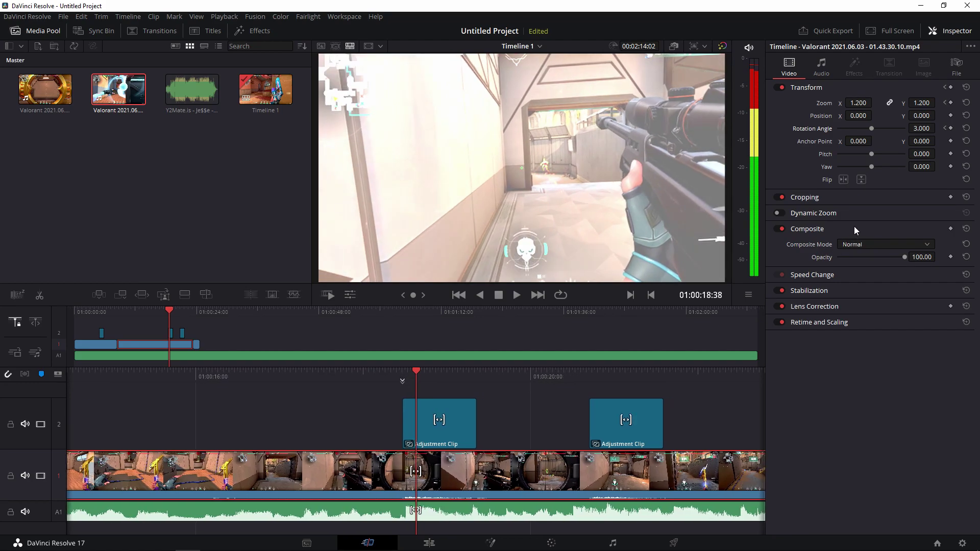
{"action": "key", "text": "Right"}
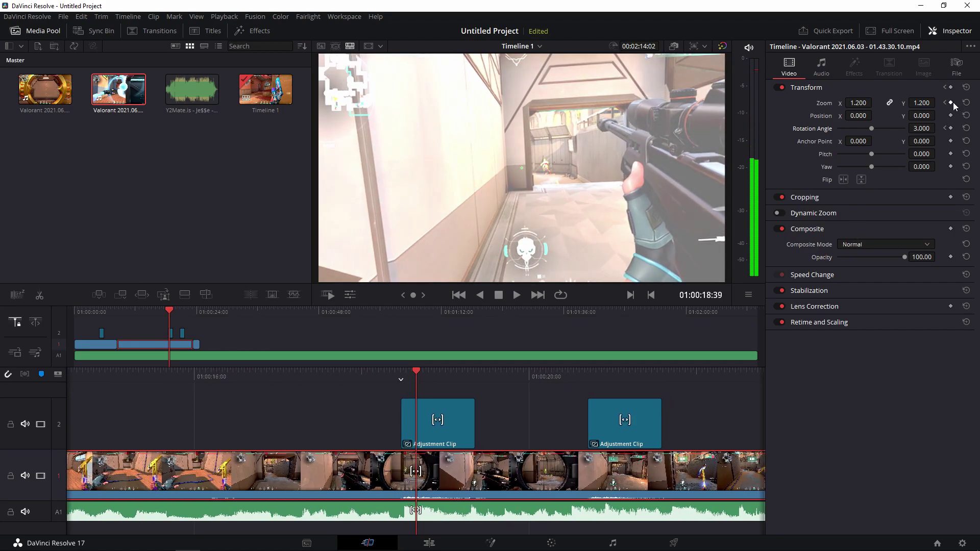
{"action": "key", "text": "Right"}
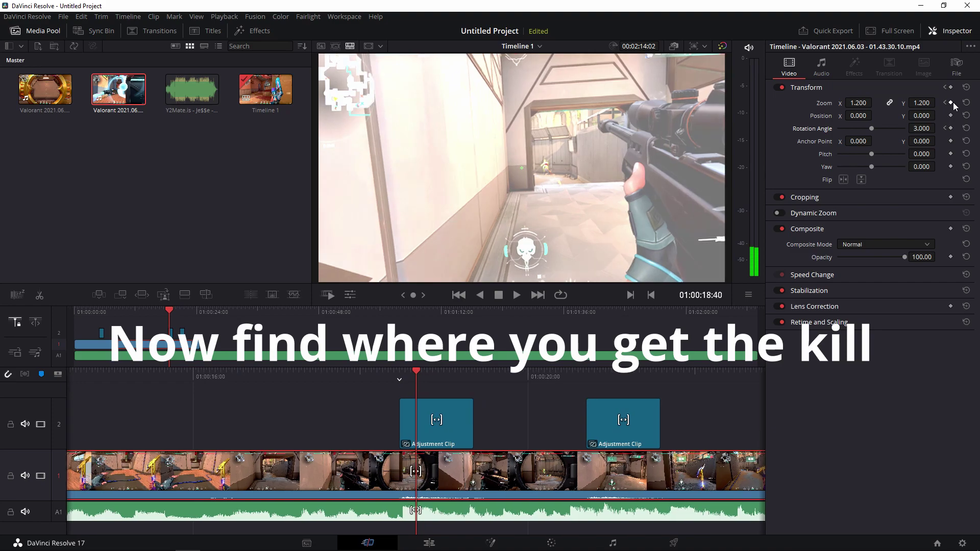
{"action": "key", "text": "Right"}
{"action": "key", "text": "Right"}
{"action": "key", "text": "Right"}
{"action": "key", "text": "Right"}
{"action": "key", "text": "Right"}
{"action": "key", "text": "Right"}
{"action": "key", "text": "Right"}
{"action": "key", "text": "Right"}
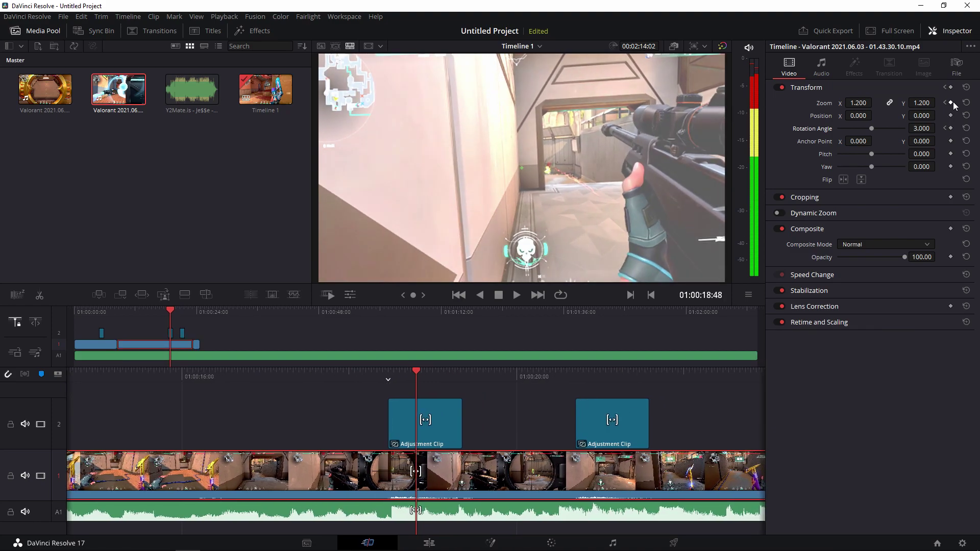
{"action": "key", "text": "Right"}
{"action": "key", "text": "Right"}
{"action": "key", "text": "Right"}
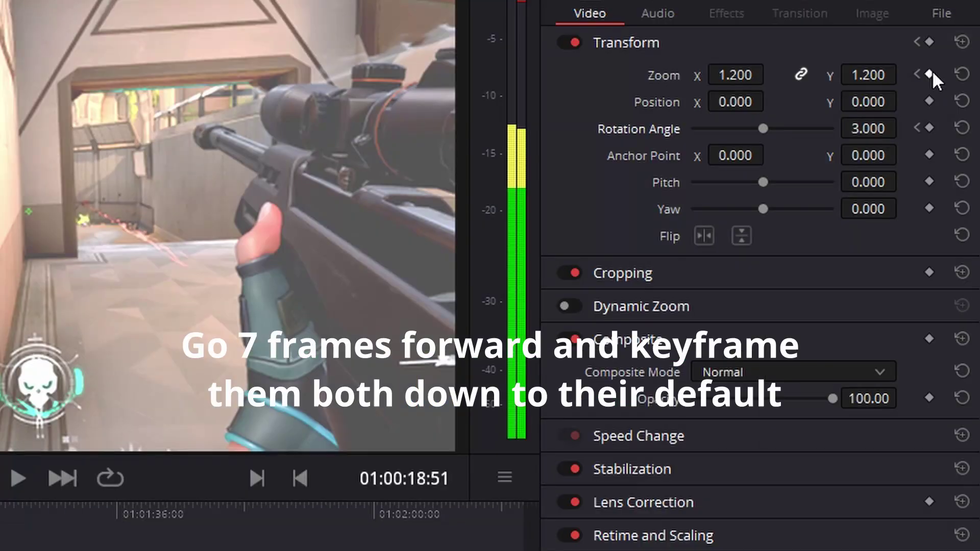
- Add Zoom and Rotation Angle keyframes at 01:00:18:51, setting zoom to 1 and rotation to 0
{"action": "left_click", "coordinate": [951, 102]}
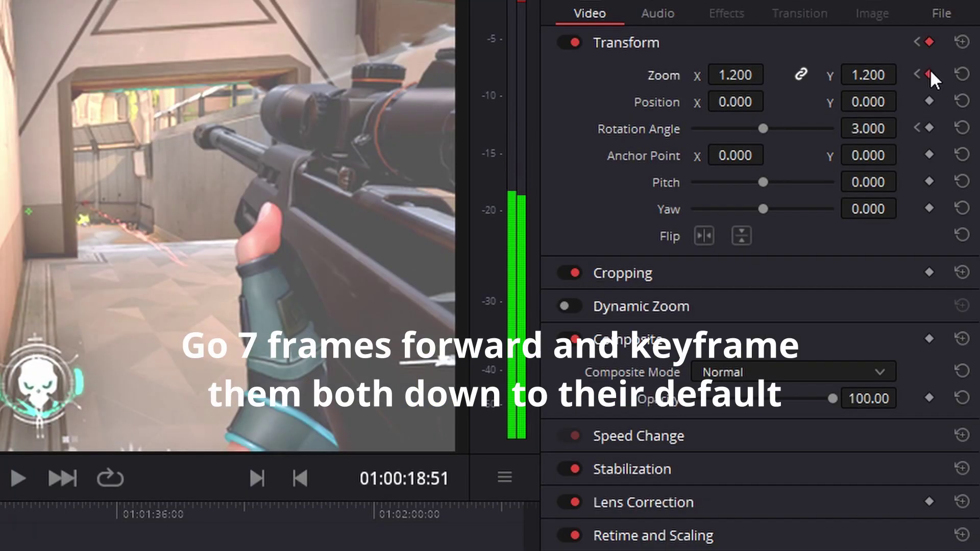
{"action": "left_click", "coordinate": [951, 128]}
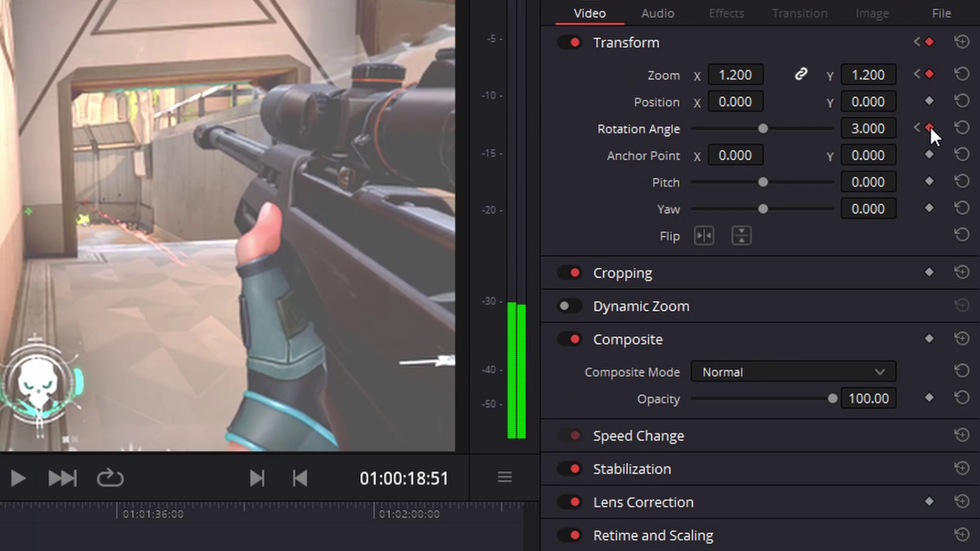
{"action": "left_click", "coordinate": [748, 81]}
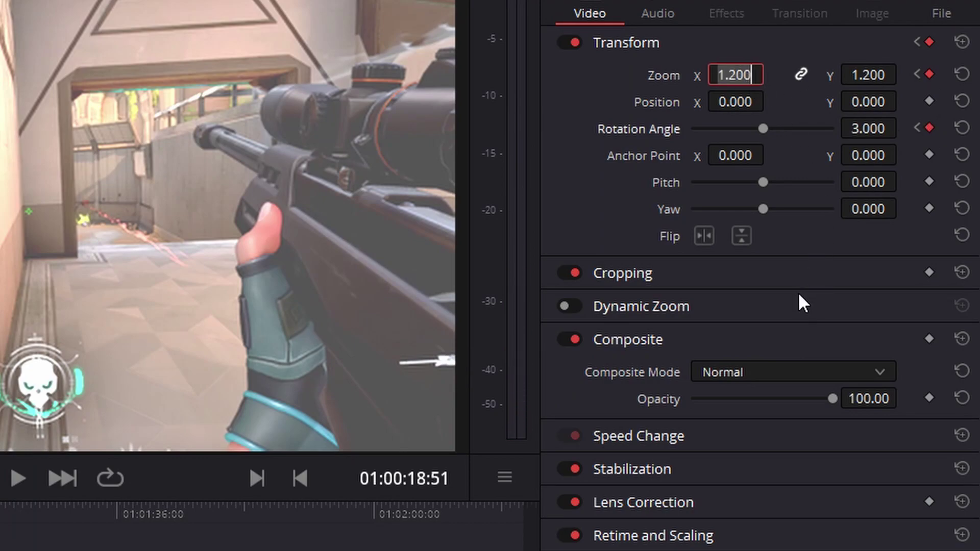
{"action": "type", "text": "1"}
{"action": "key", "text": "Return"}
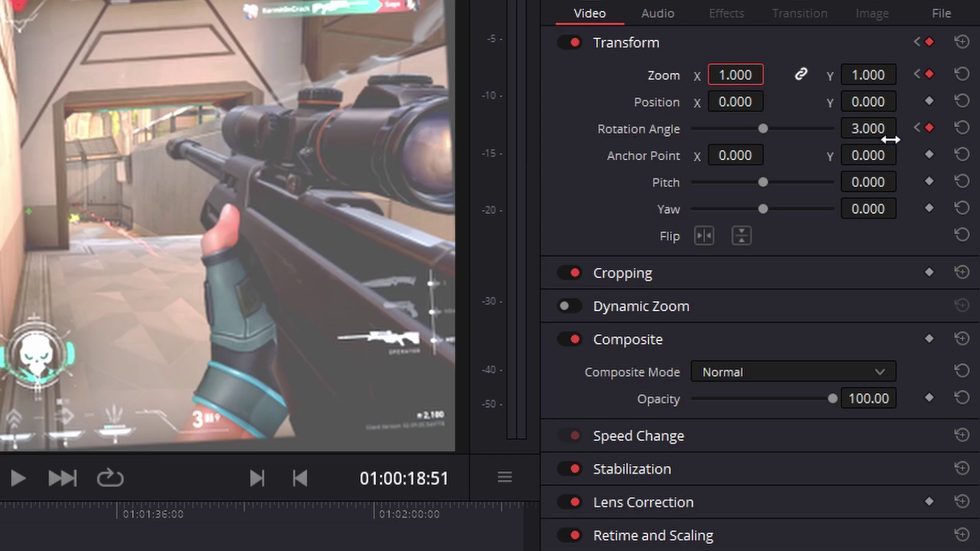
{"action": "left_click", "coordinate": [889, 135]}
{"action": "type", "text": "0"}
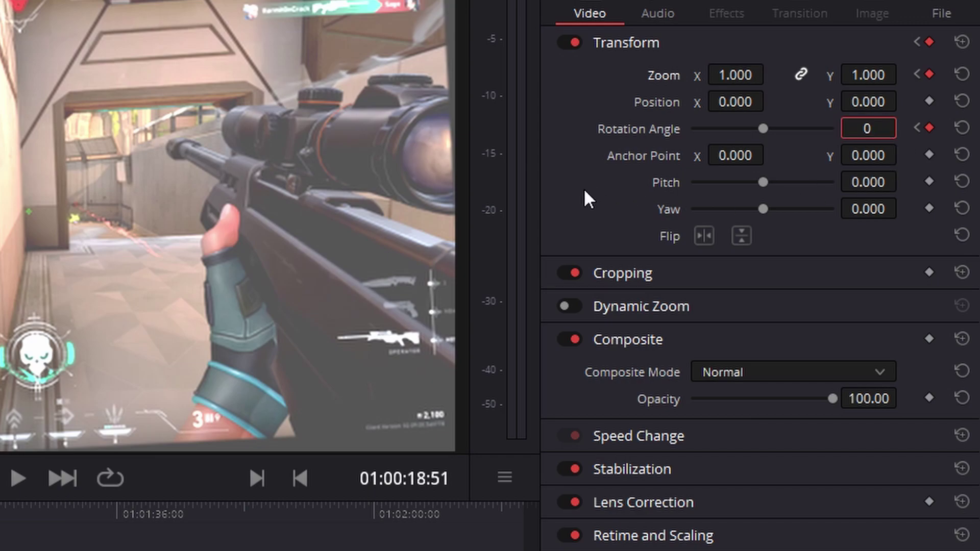
{"action": "key", "text": "Return"}
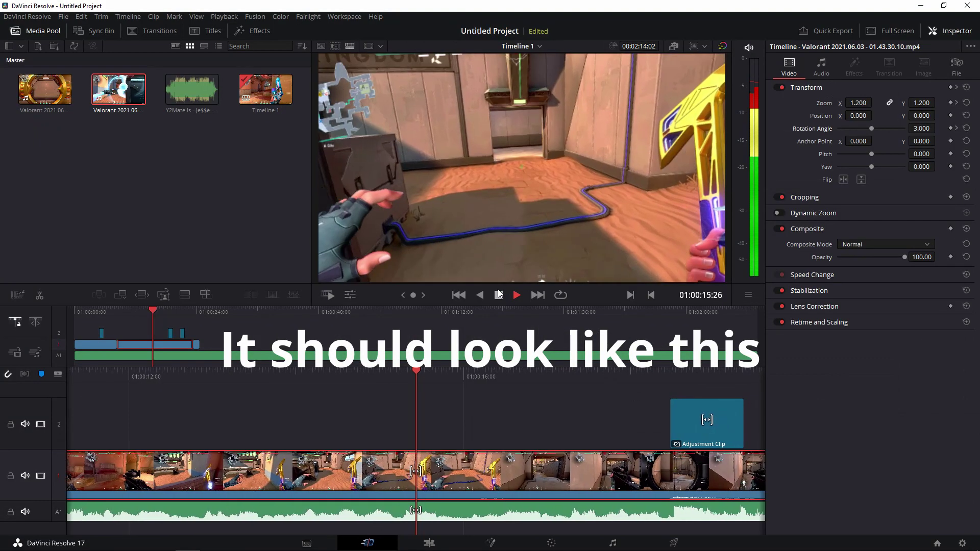
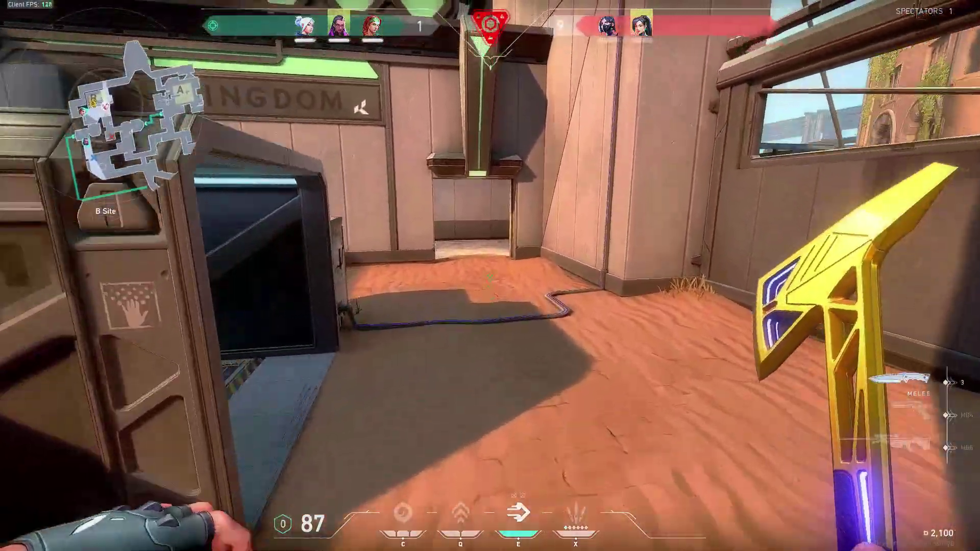
- Equip the Operator, shoot both remaining enemies in B Hall, then advance into the hallway
{"action": "key", "text": "1"}
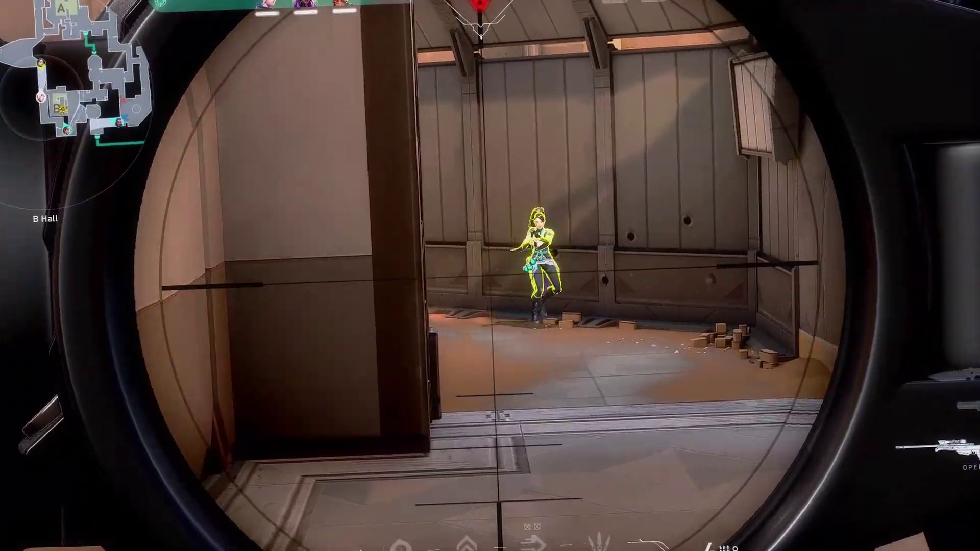
{"action": "left_click", "coordinate": [490, 275]}
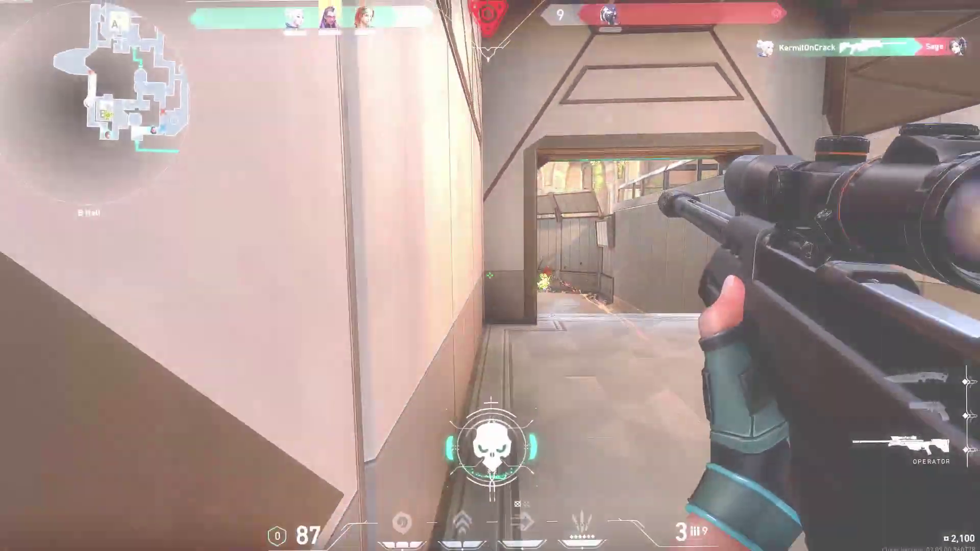
{"action": "right_click", "coordinate": [489, 275]}
{"action": "left_click", "coordinate": [490, 276]}
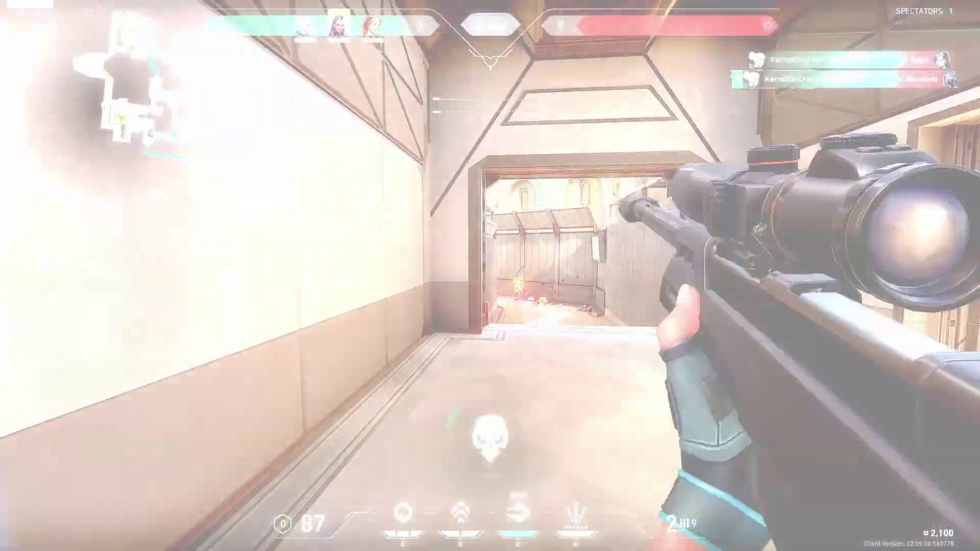
{"action": "key", "text": "w"}
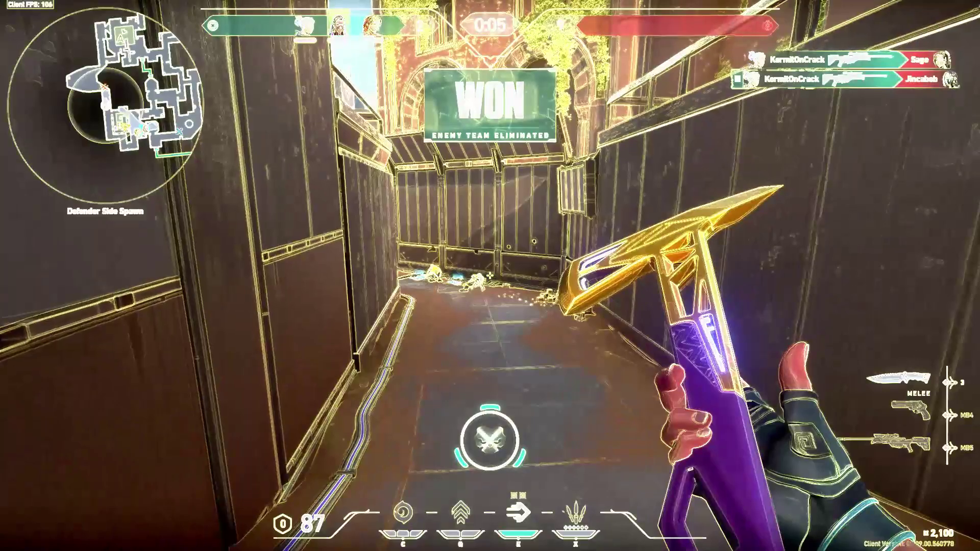